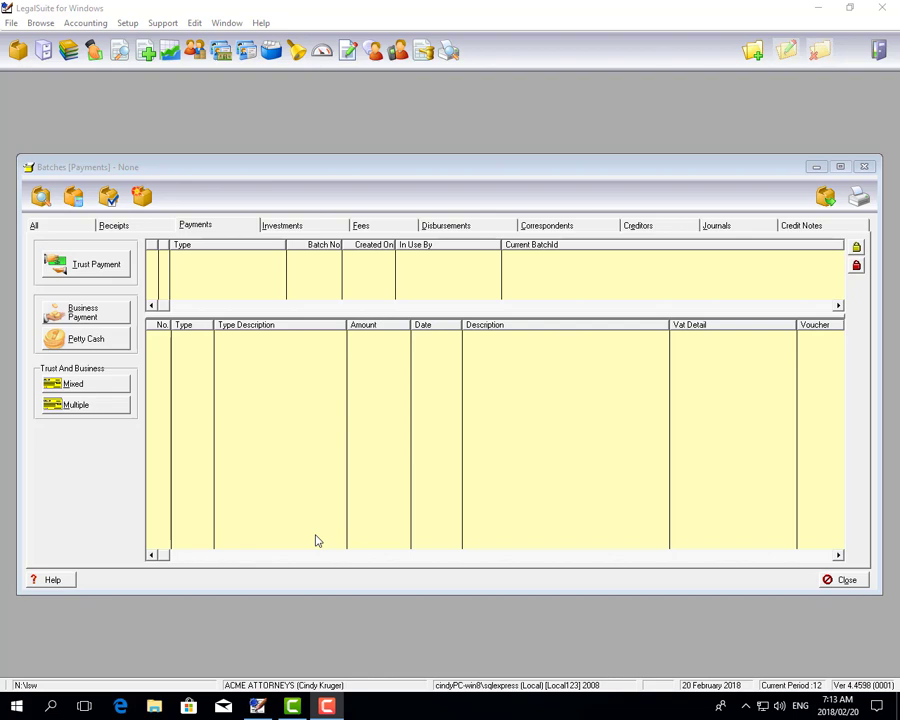
Create the pending invoices and statements for all matters without narrowing the filter, and close the list of invoices to be created.
click(146, 51)
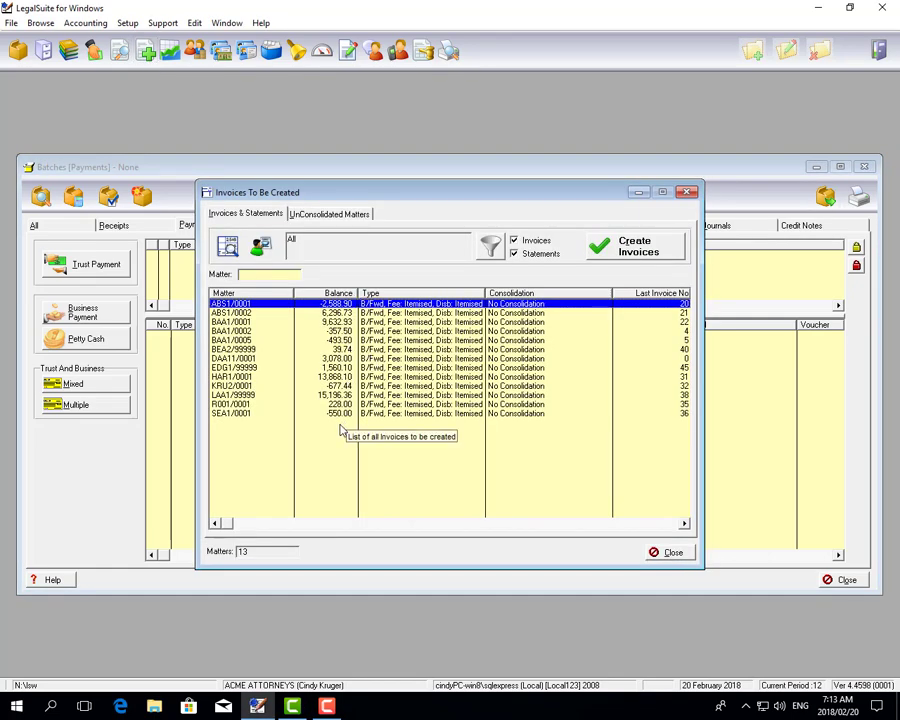
click(670, 254)
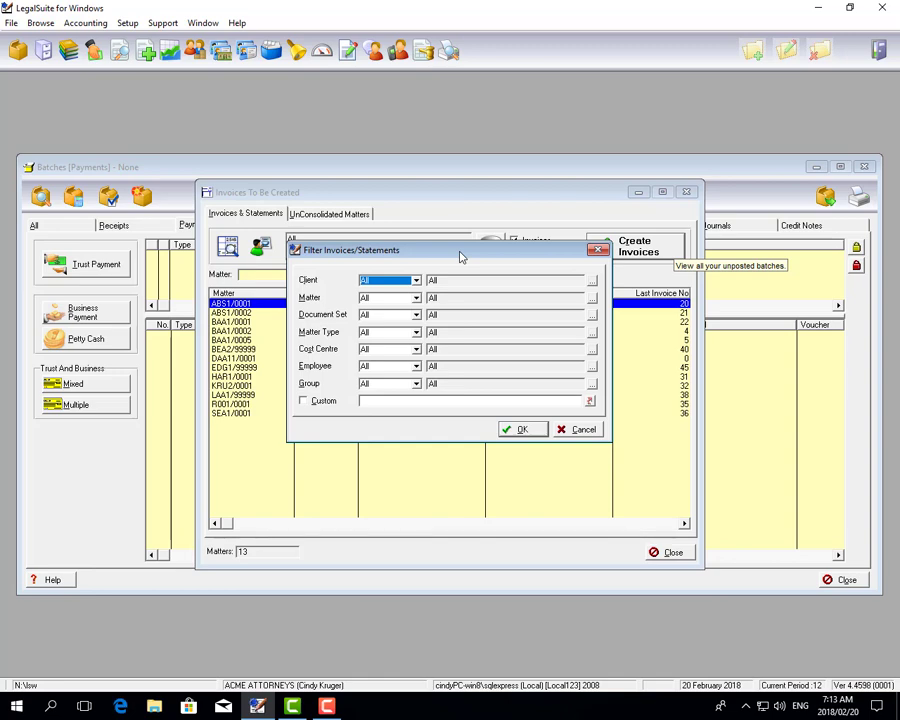
click(538, 431)
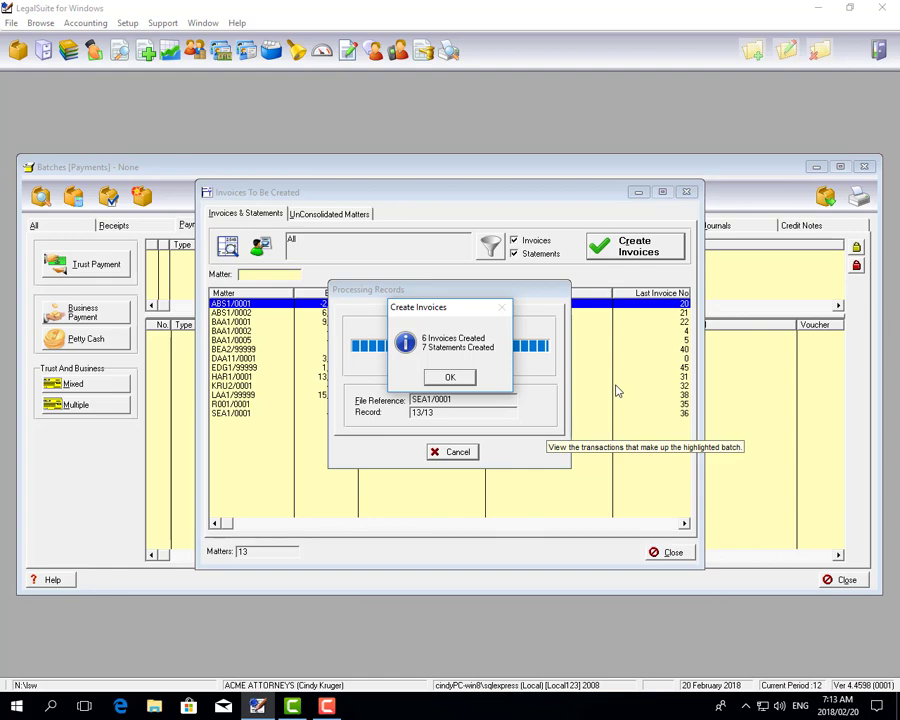
click(463, 379)
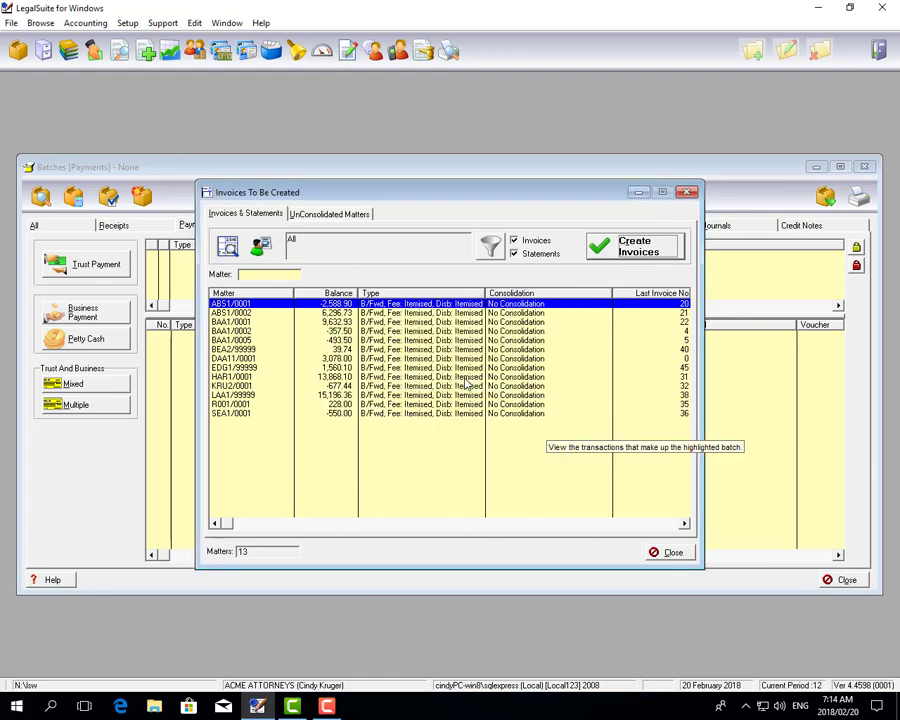
click(672, 554)
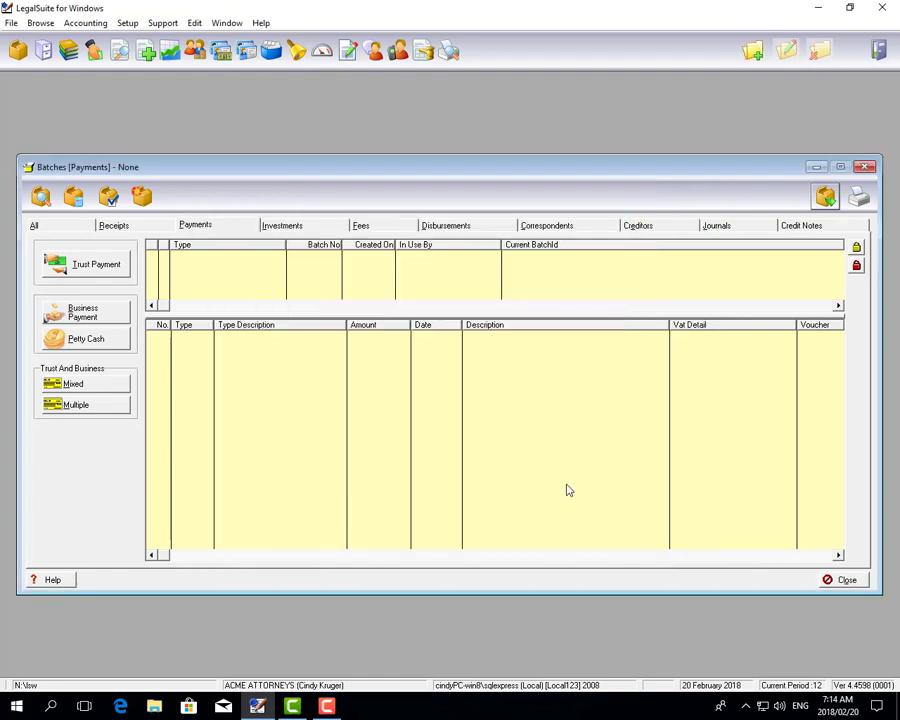
Open the list of created invoices and filter it to the invoices dated today.
click(119, 50)
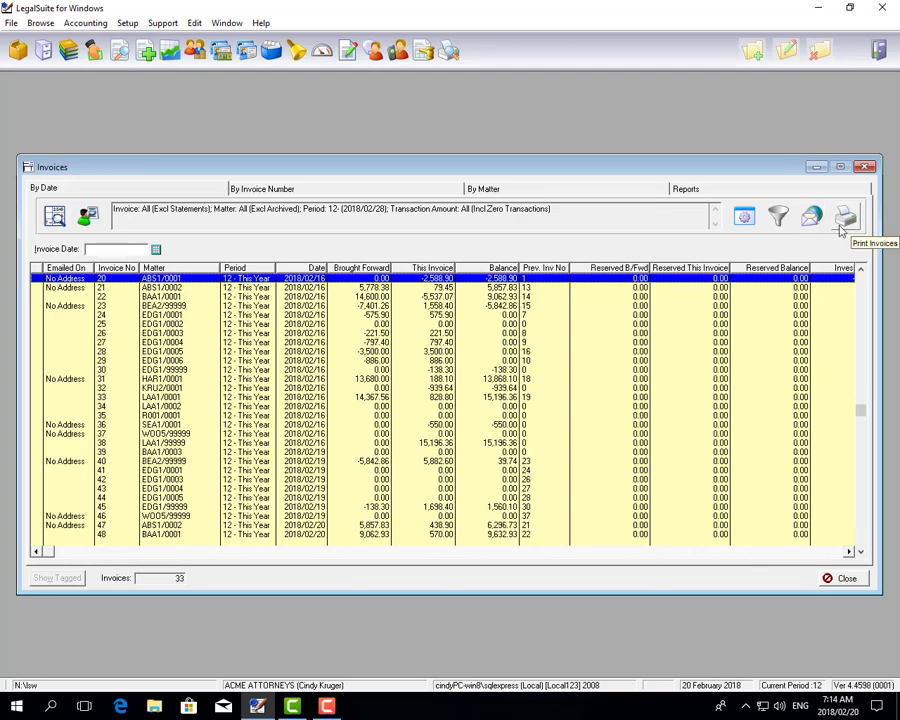
click(781, 226)
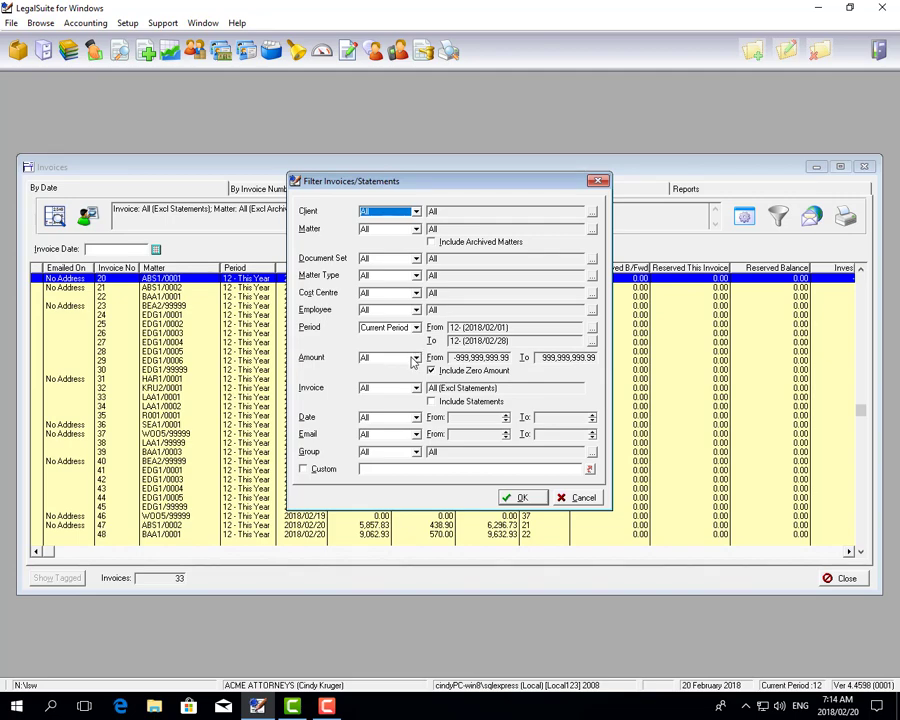
click(414, 418)
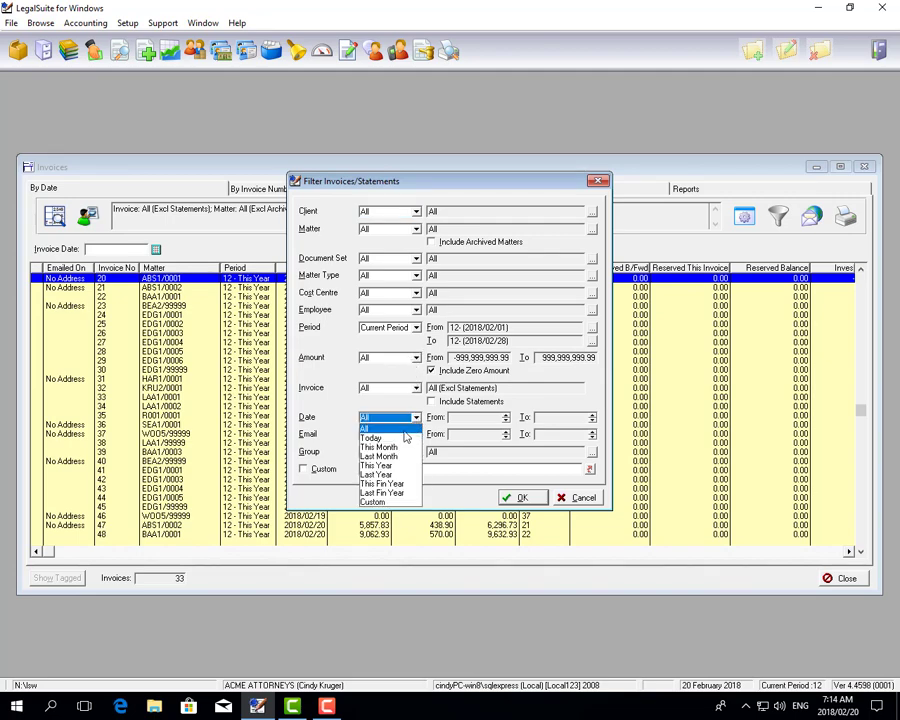
click(395, 429)
click(516, 497)
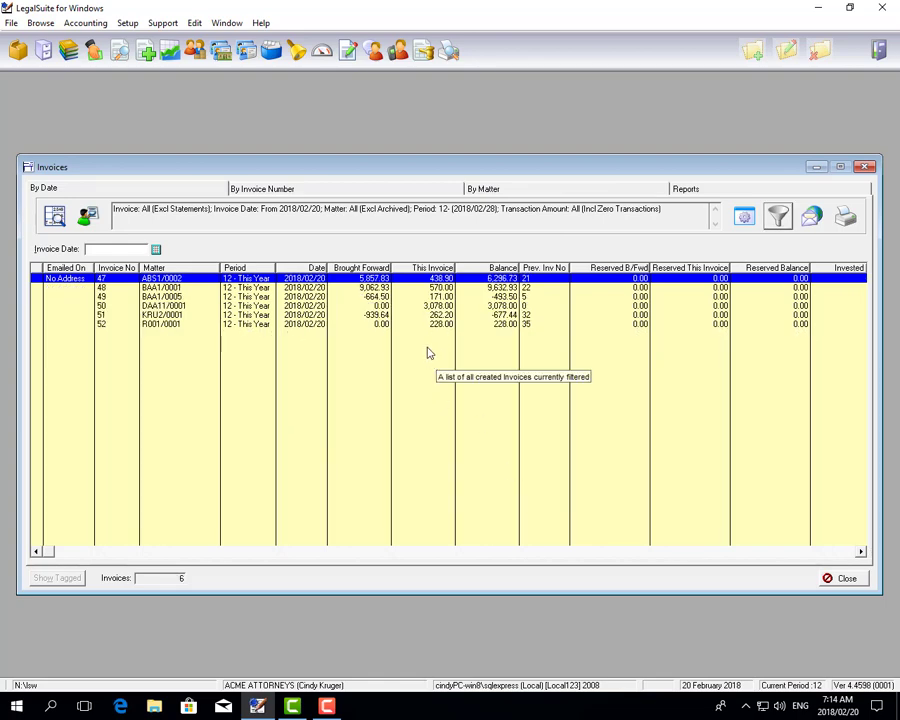
Set the standard invoice layout to separate invoices and statements, each on separate pages.
click(744, 216)
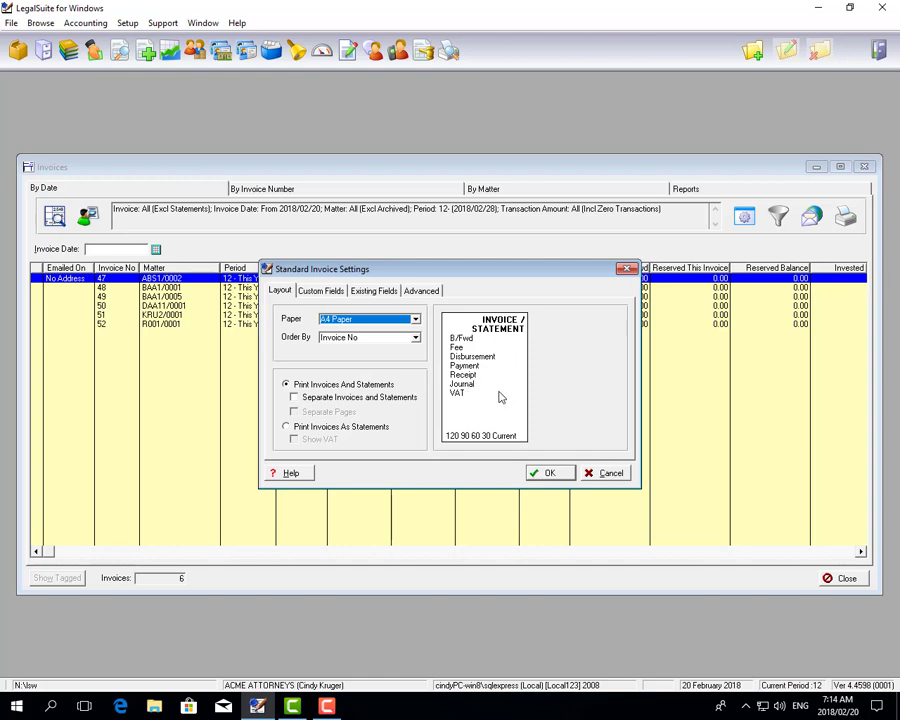
click(294, 397)
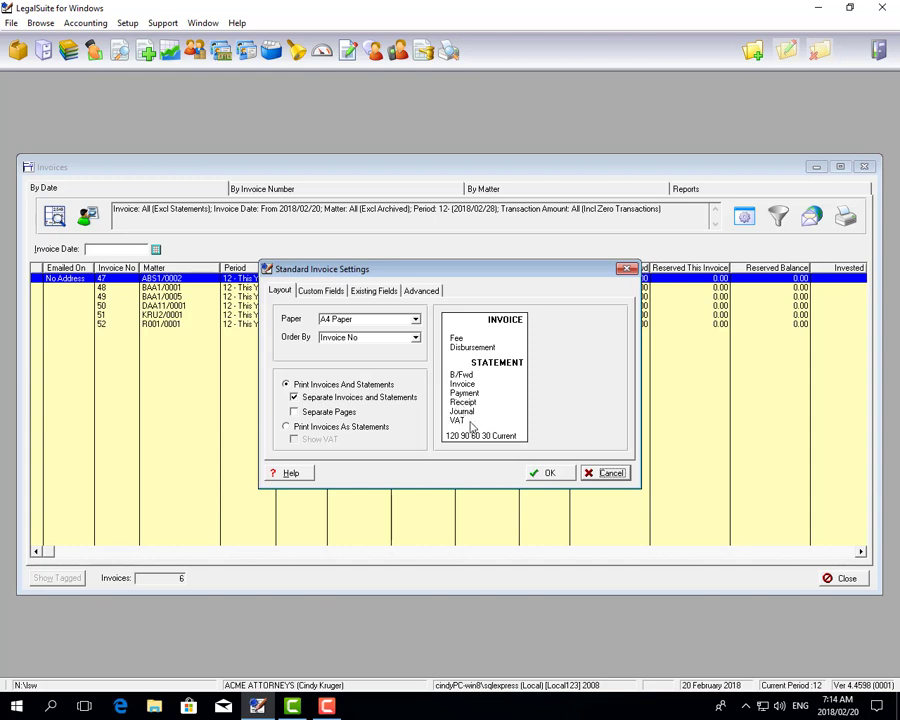
click(295, 414)
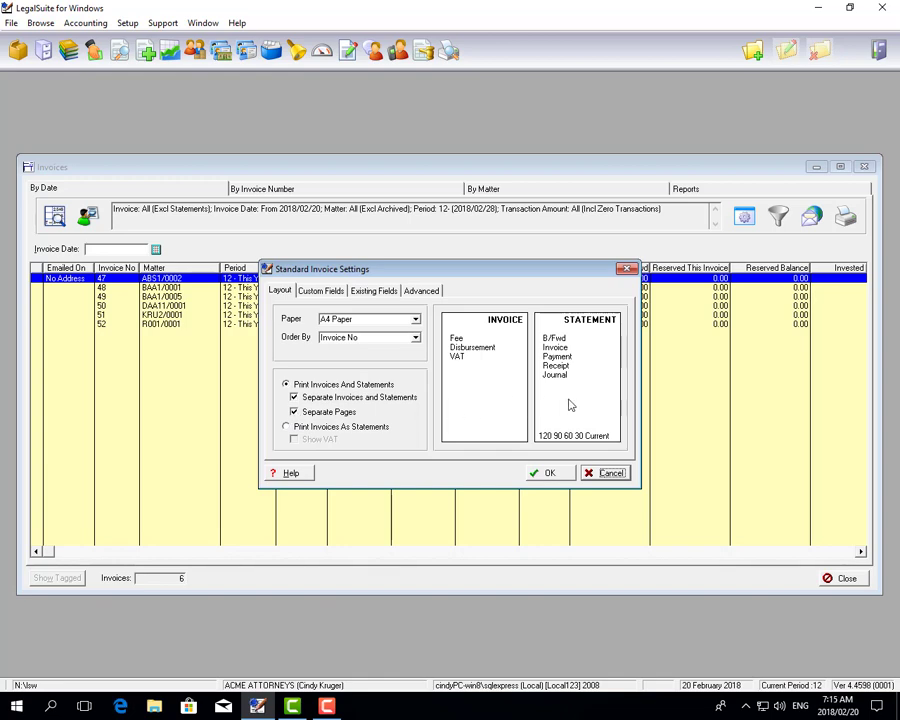
click(545, 473)
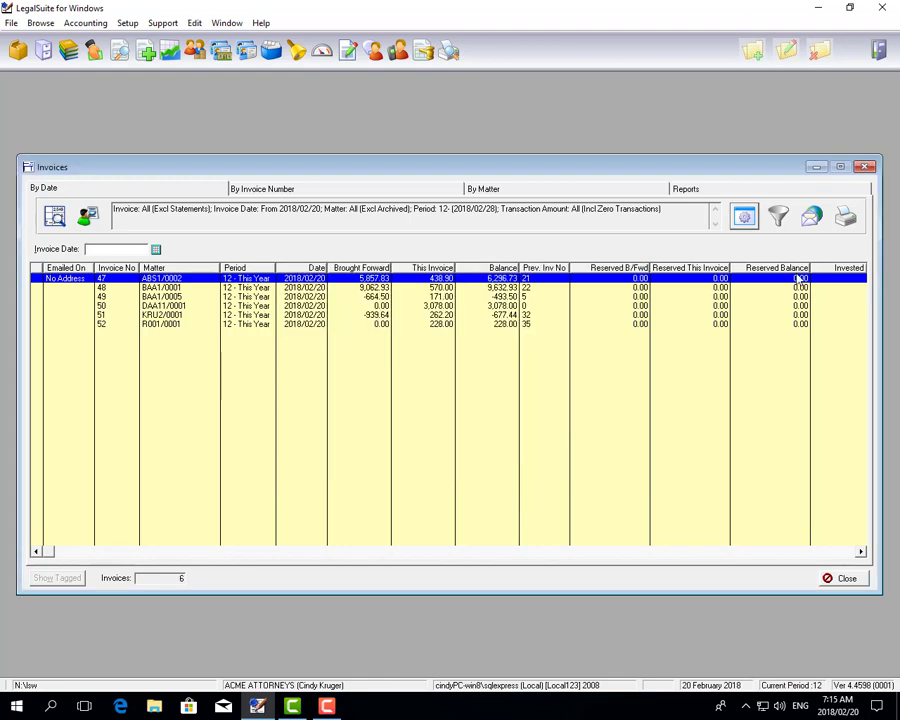
Print only the highlighted invoice for matter ABS1/0002 to a preview, using the Snagit 9 printer.
click(846, 220)
click(830, 255)
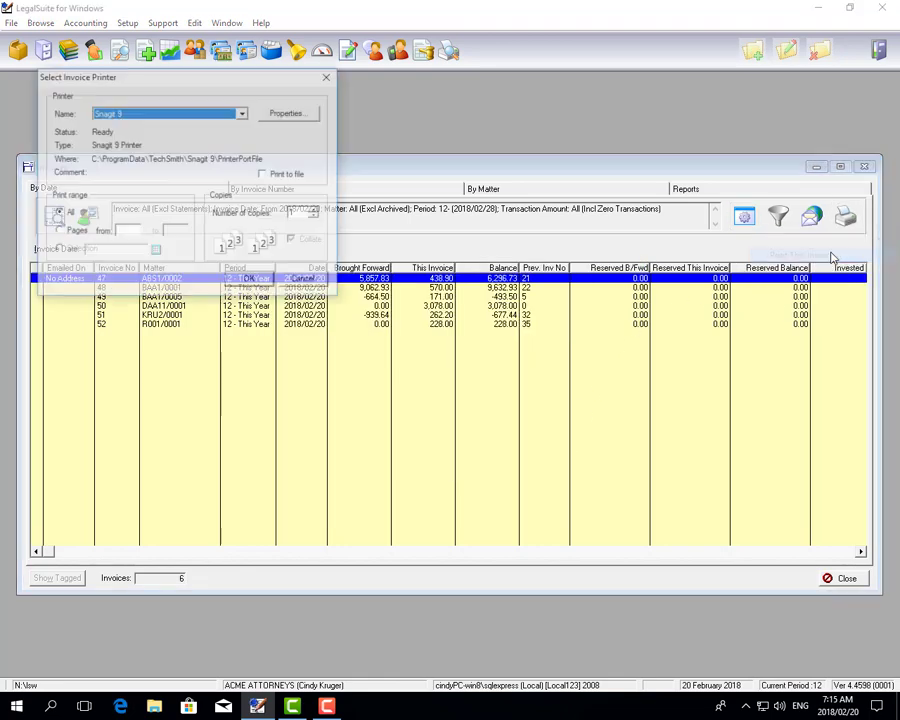
click(259, 280)
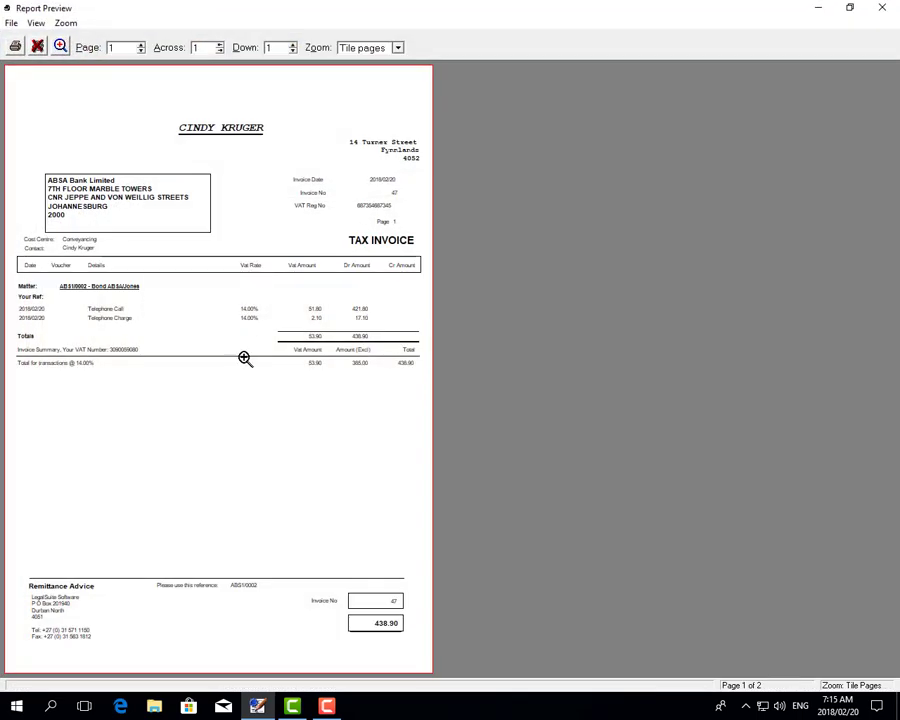
Examine the tax invoice on page 1 and the statement on page 2 of the preview, and close the preview.
click(249, 420)
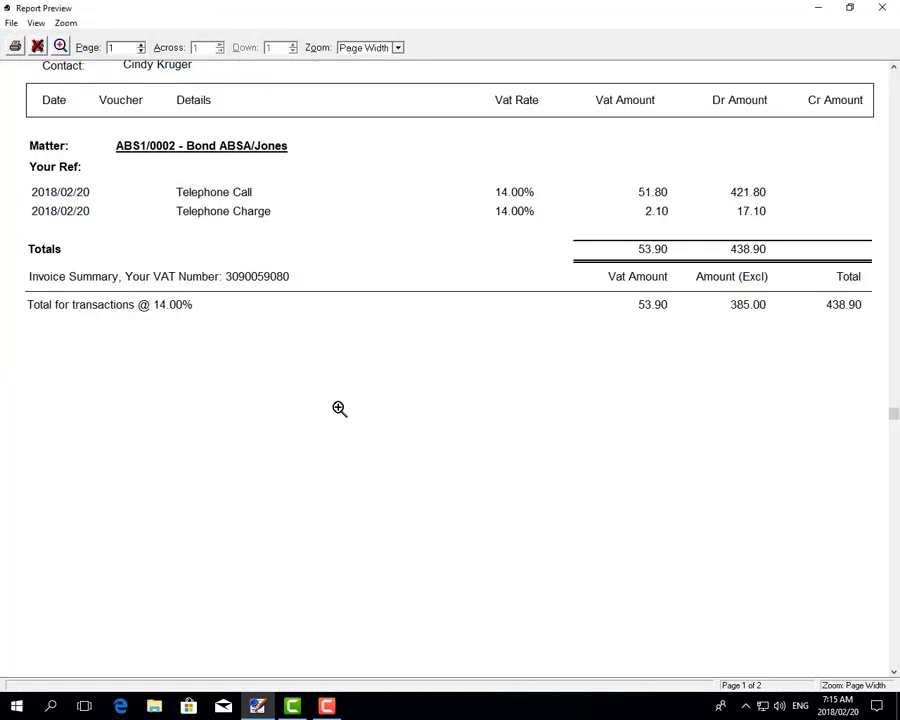
scroll(378, 422, up, 2)
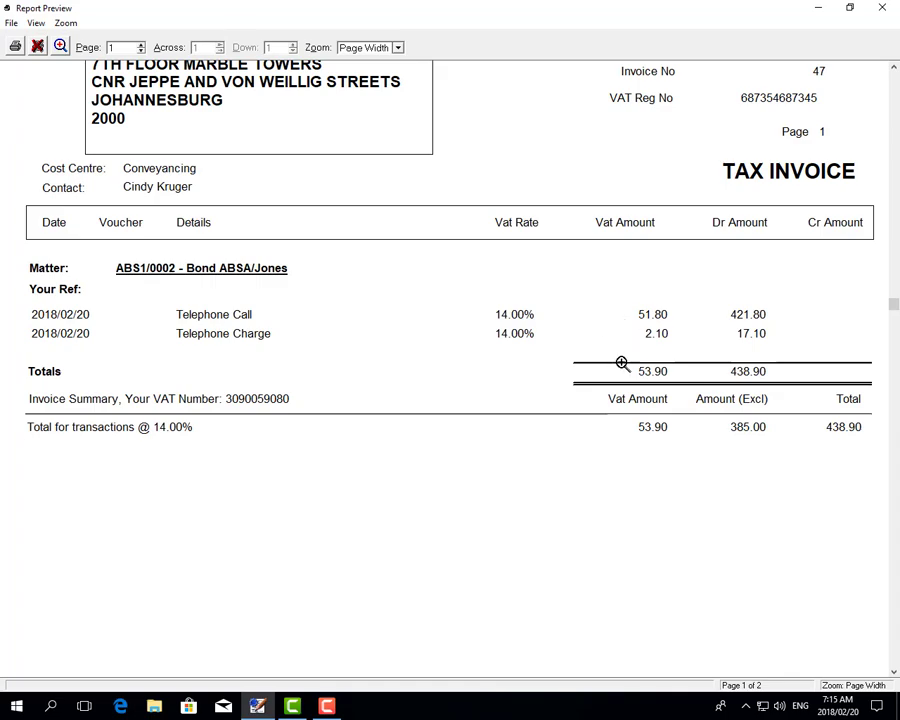
scroll(743, 478, down, 5)
scroll(297, 148, up, 8)
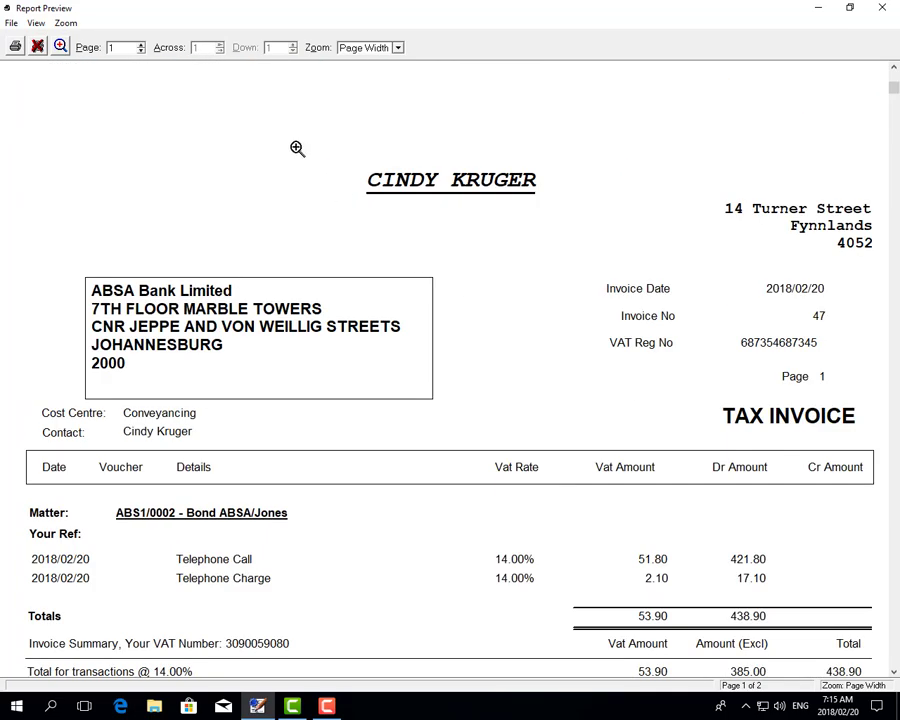
click(141, 44)
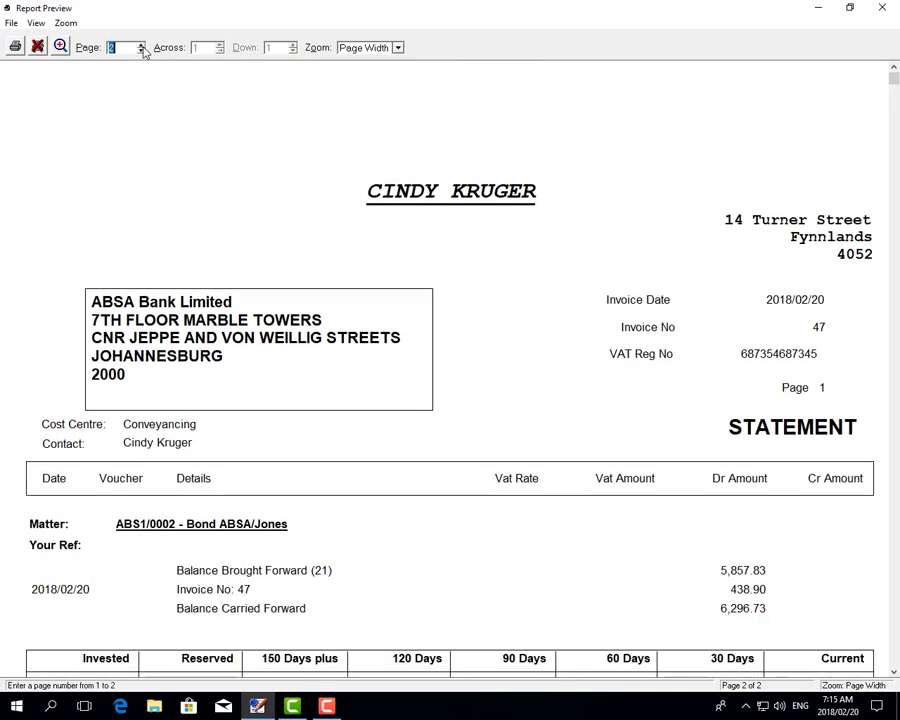
click(403, 497)
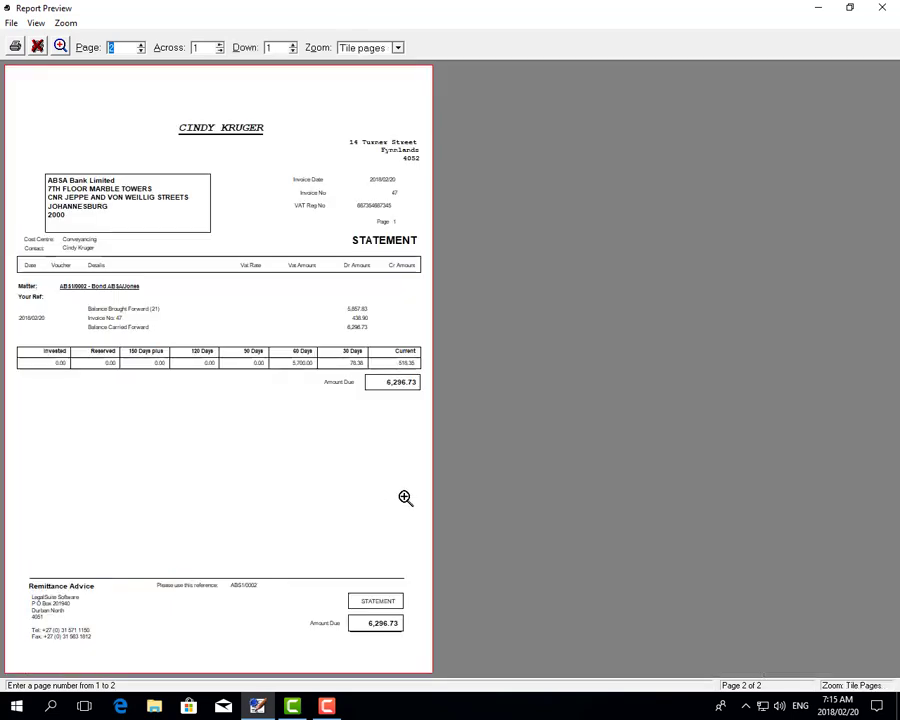
click(321, 442)
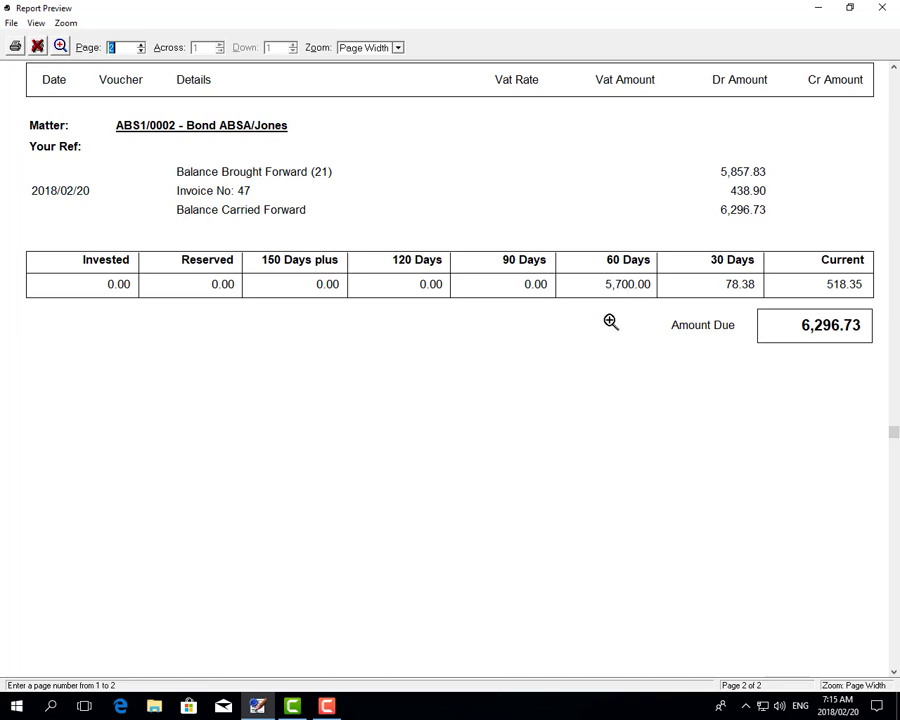
click(880, 9)
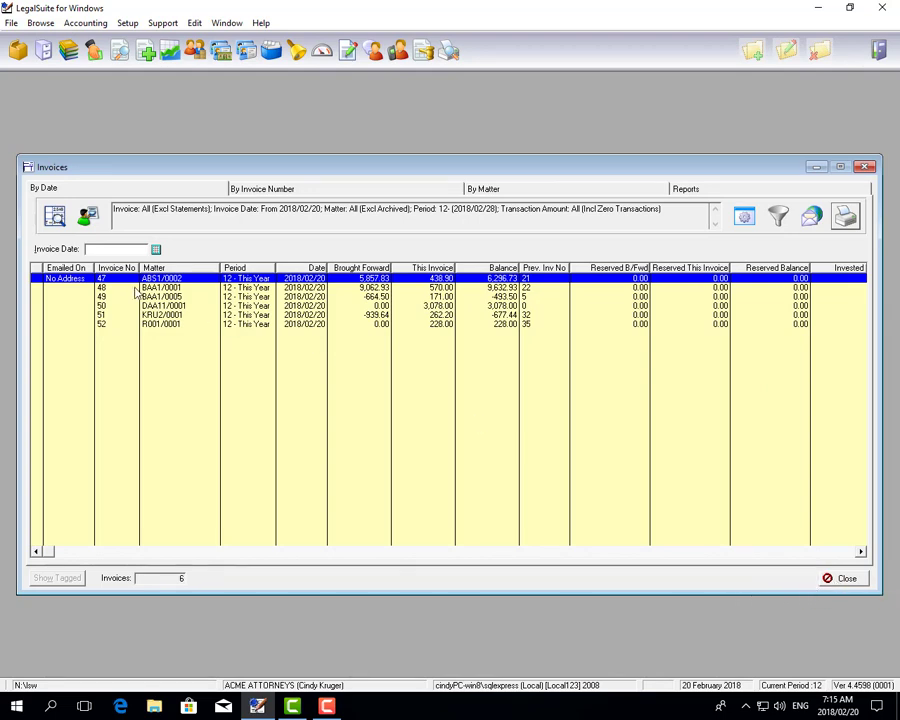
Open matter ABS1/0002 from the matters list for editing and show its invoicing settings.
click(43, 51)
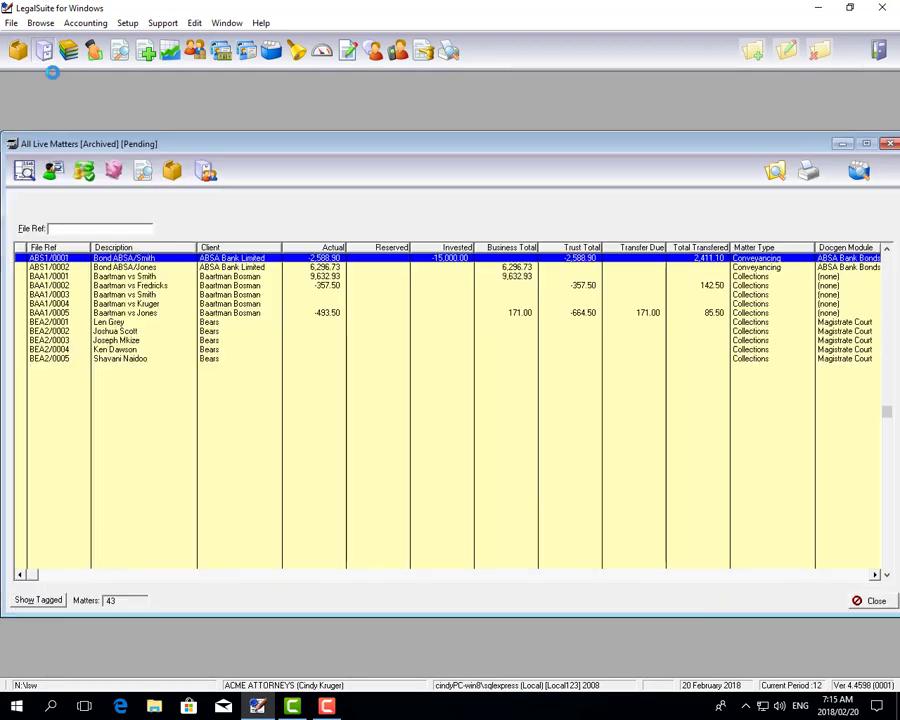
click(130, 268)
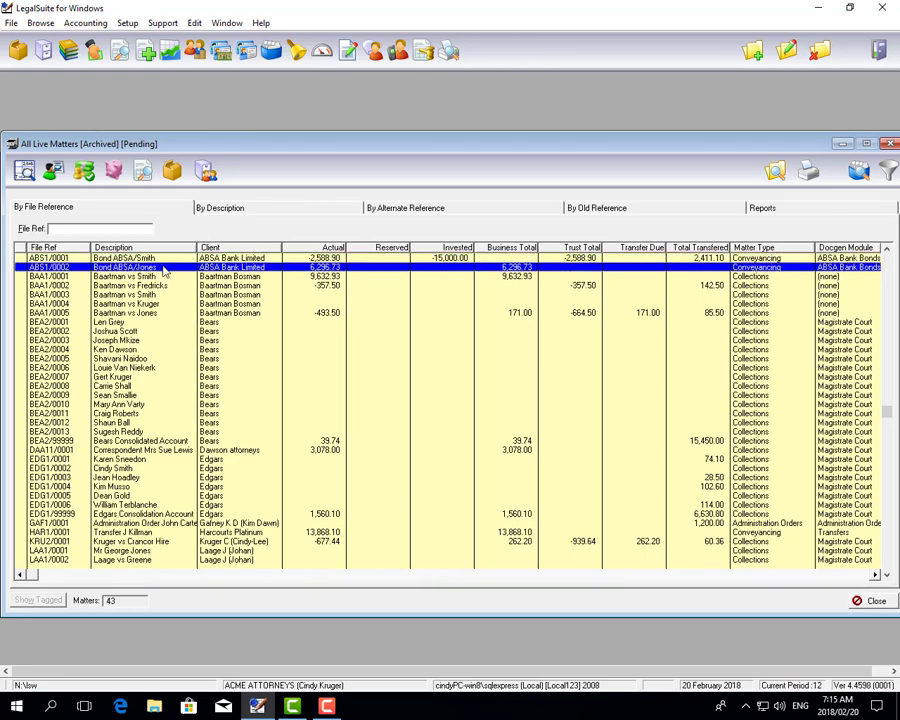
double_click(165, 270)
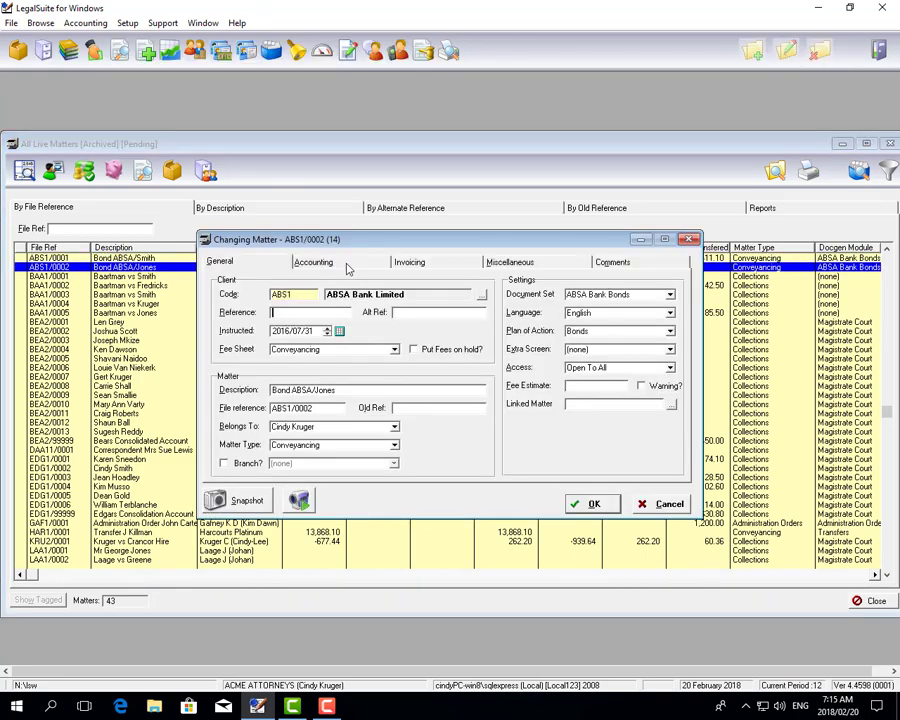
click(403, 262)
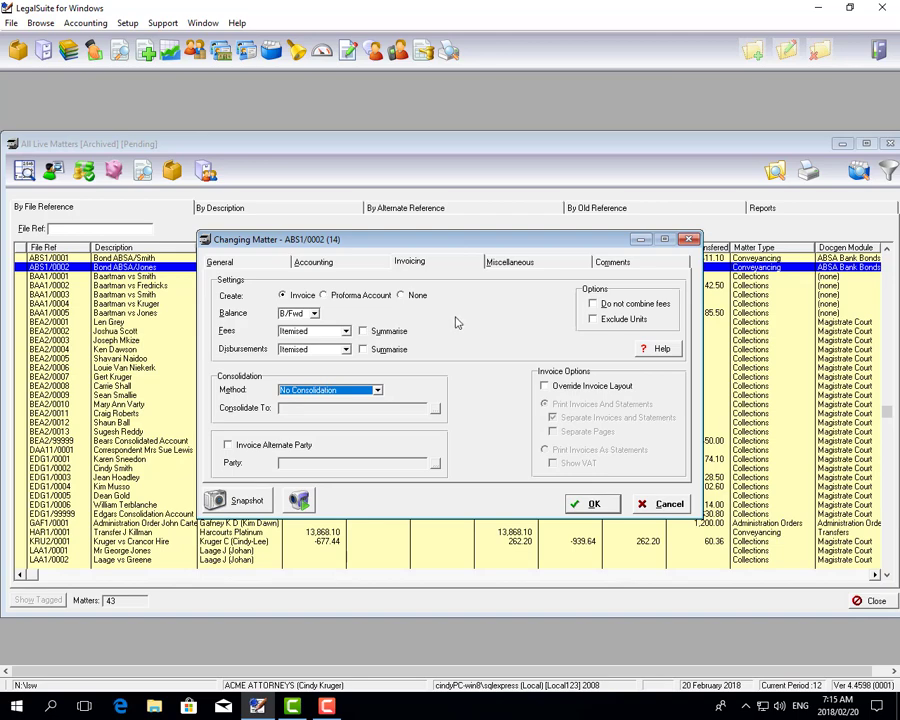
Keep the matter's balance option at B/Fwd and set its fees to Essay Style, separated by a semi-colon.
click(313, 314)
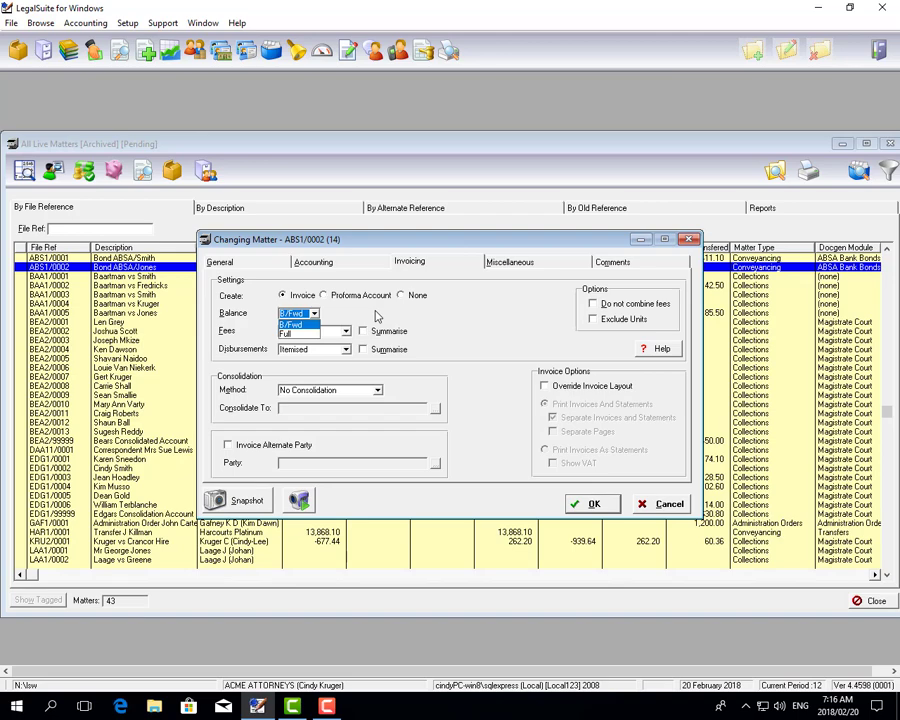
click(311, 324)
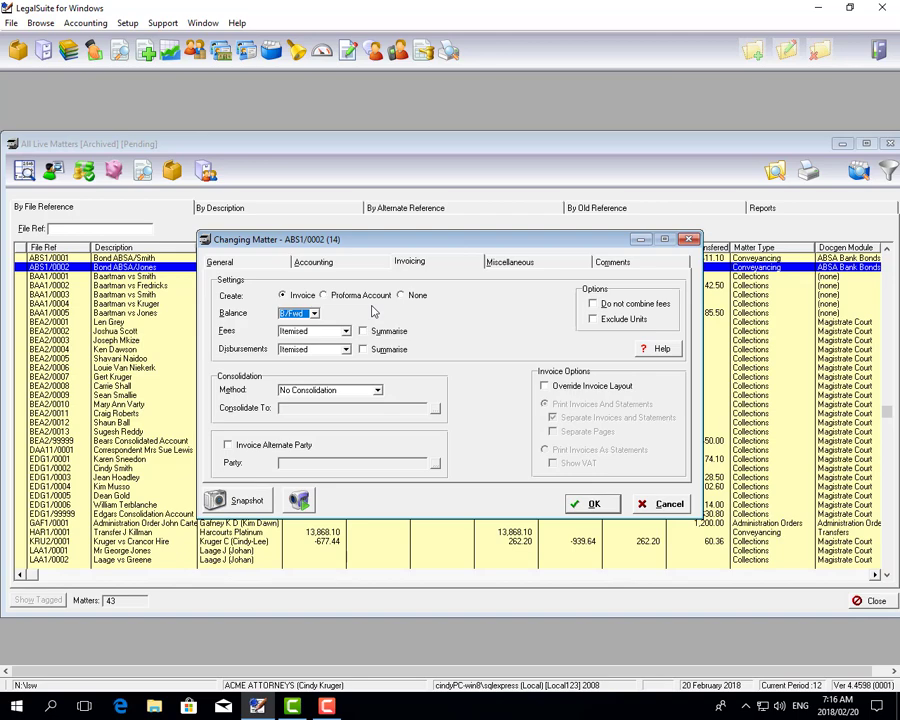
click(342, 334)
click(324, 352)
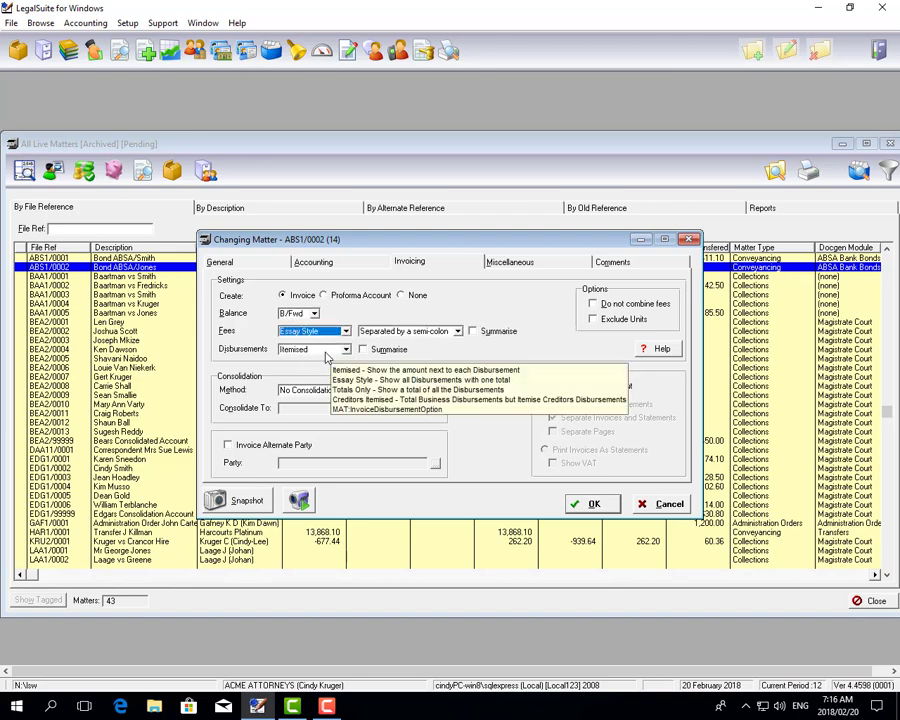
click(457, 334)
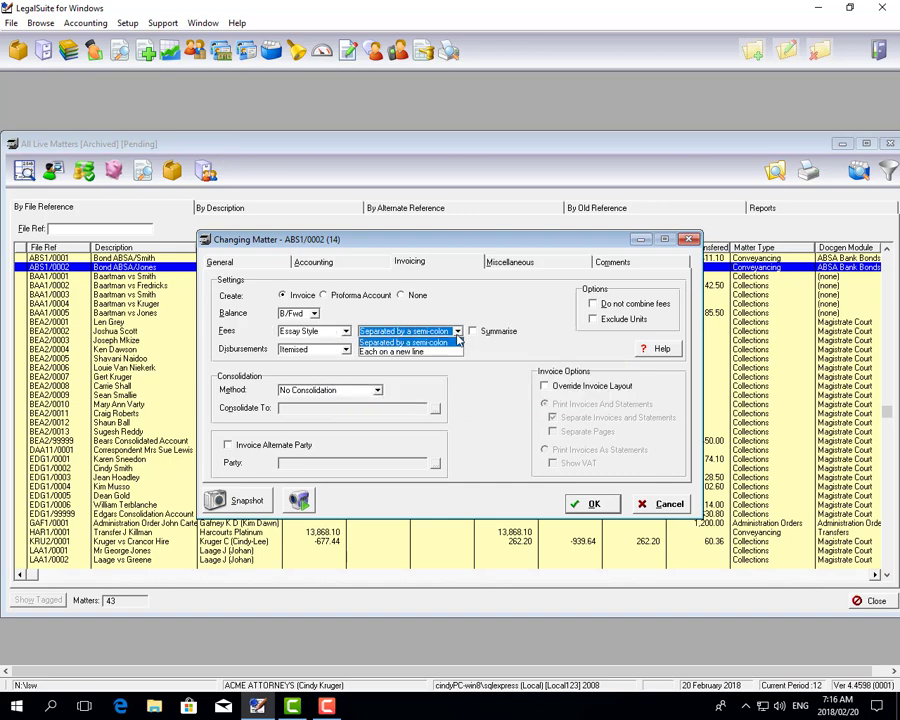
click(457, 340)
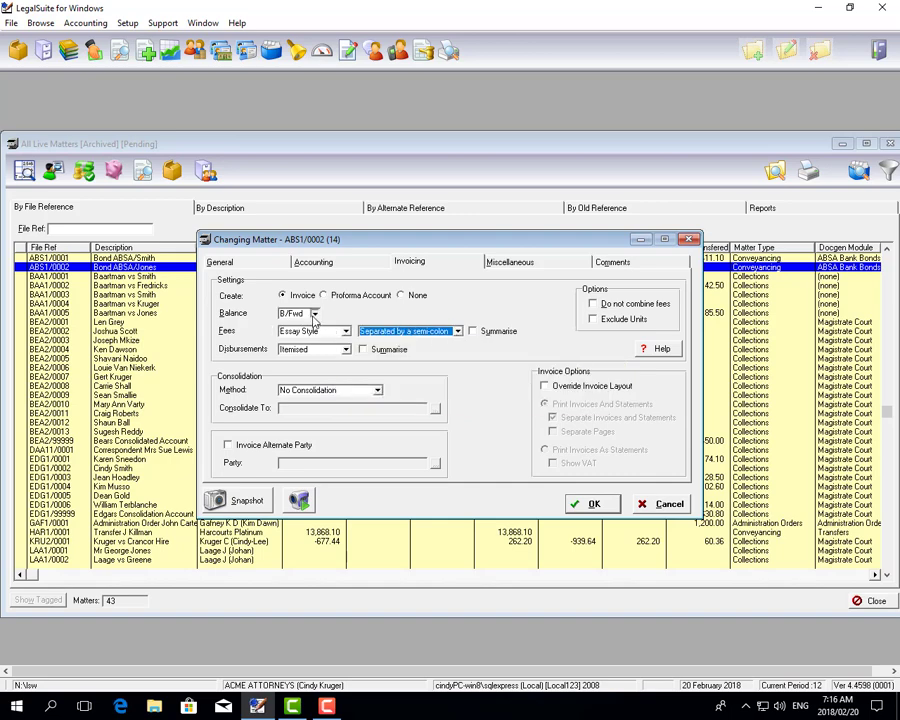
Set the matter's balance option to Full and keep its fees separated by a semi-colon.
click(314, 313)
click(298, 324)
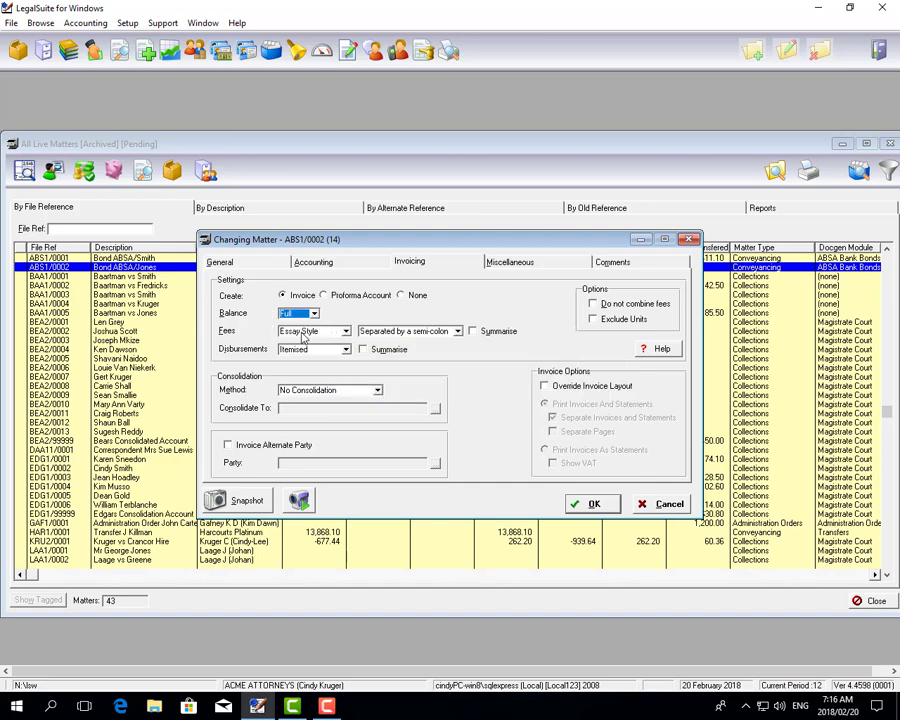
click(457, 332)
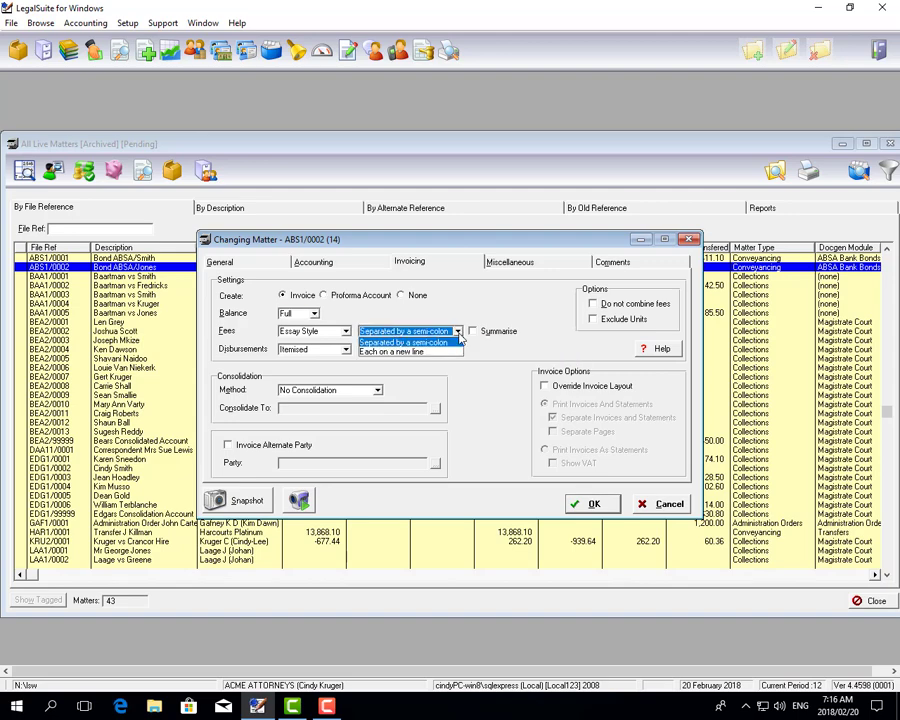
click(455, 346)
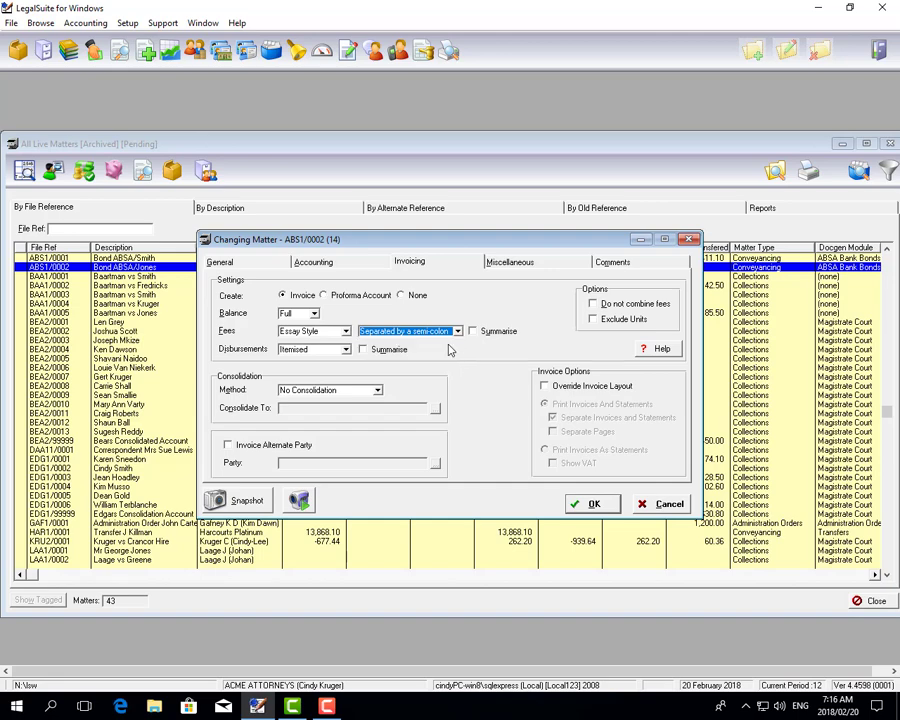
Keep the matter's disbursements set to Itemised and save the changed invoicing settings.
click(346, 350)
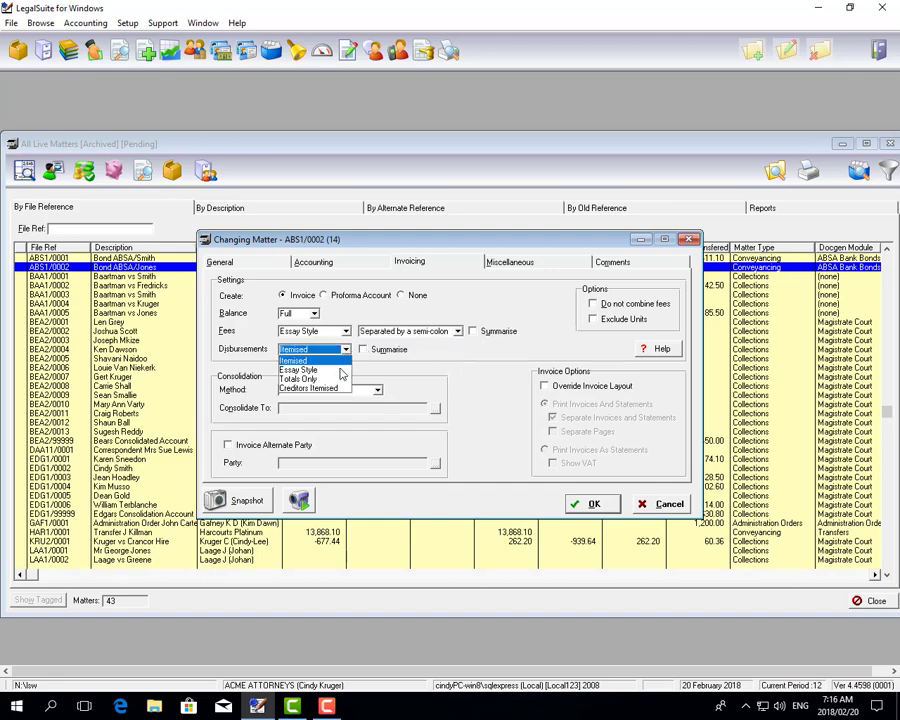
click(341, 370)
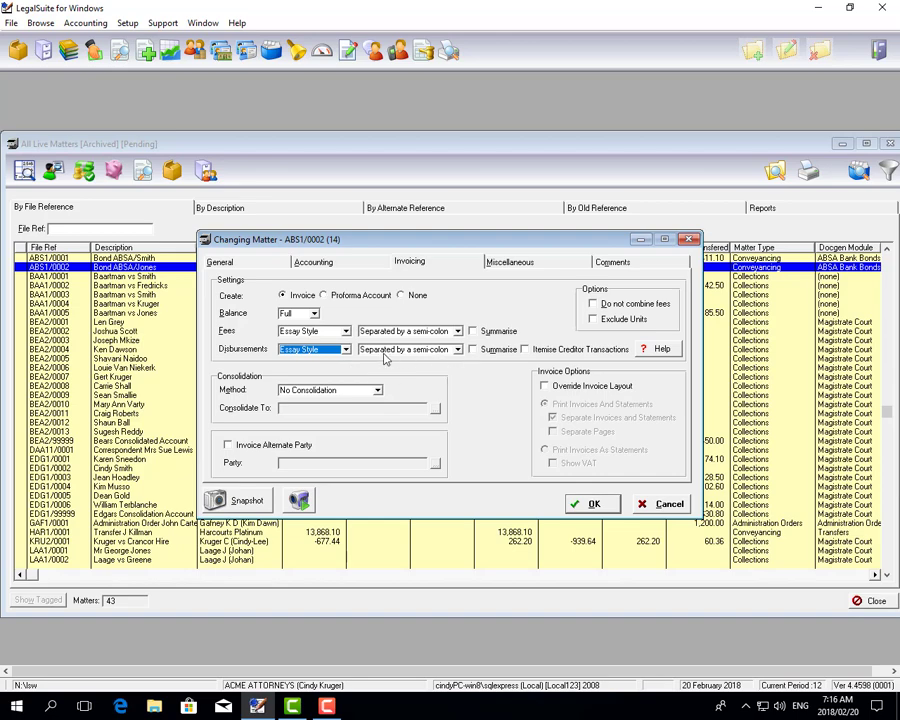
click(346, 349)
click(340, 360)
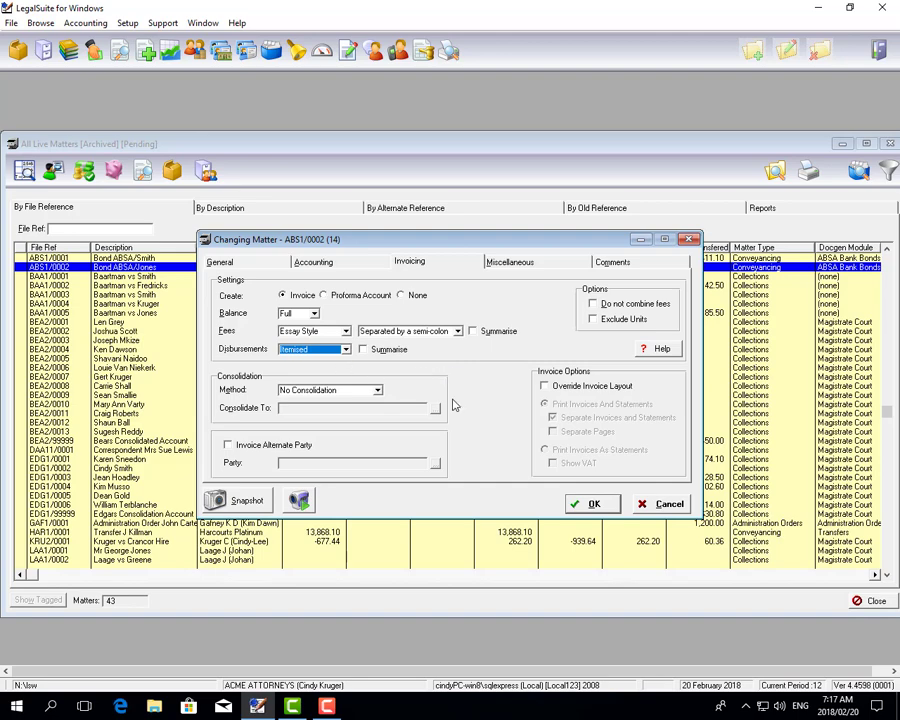
click(598, 504)
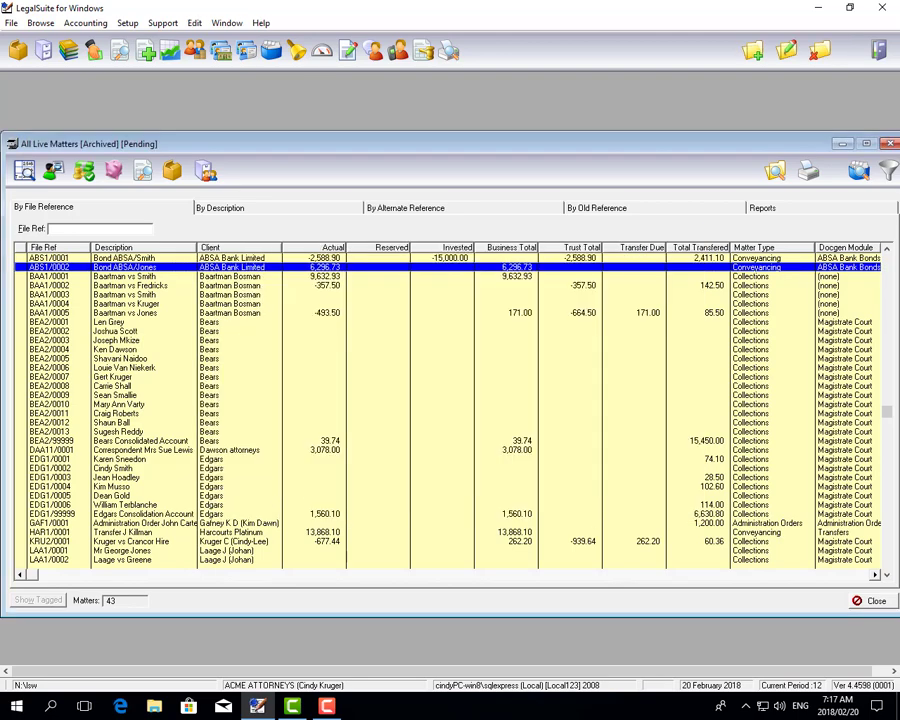
Open the transactions of matter ABS1/0002, show its invoices, and select invoice 47.
double_click(209, 266)
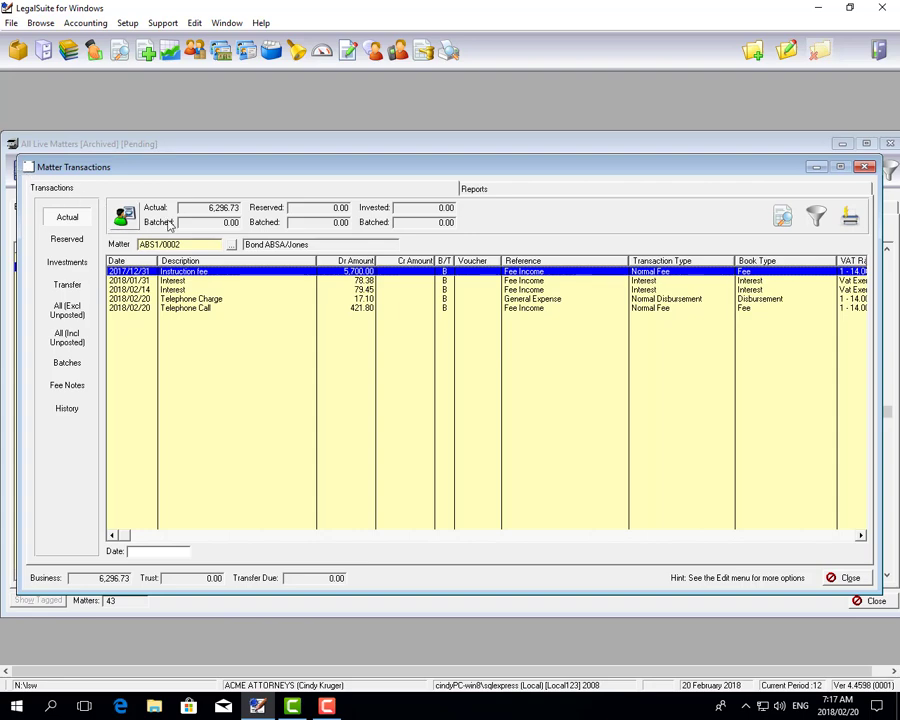
click(782, 220)
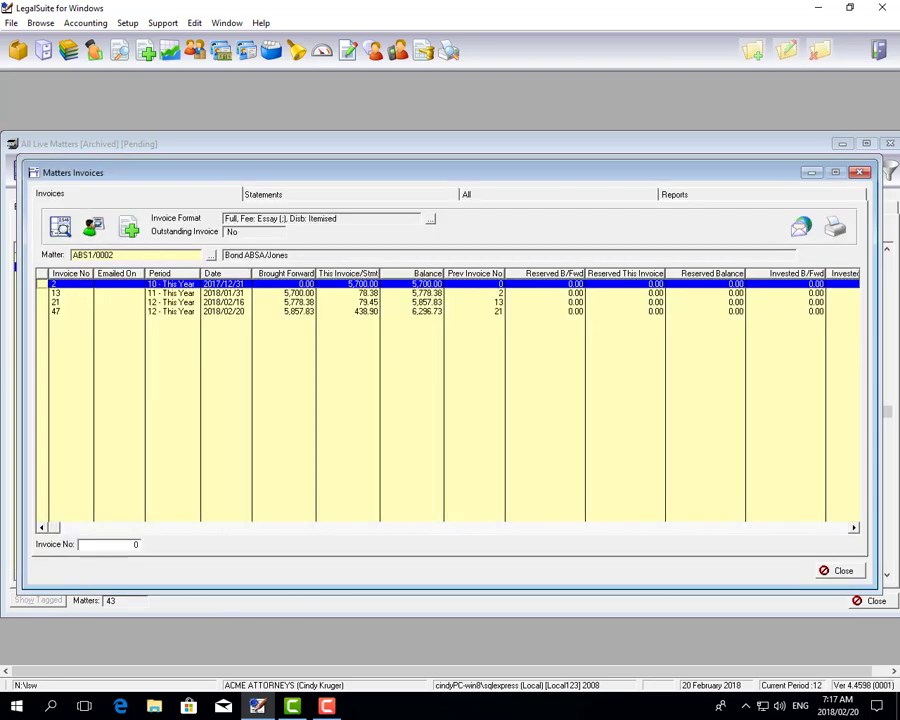
click(297, 313)
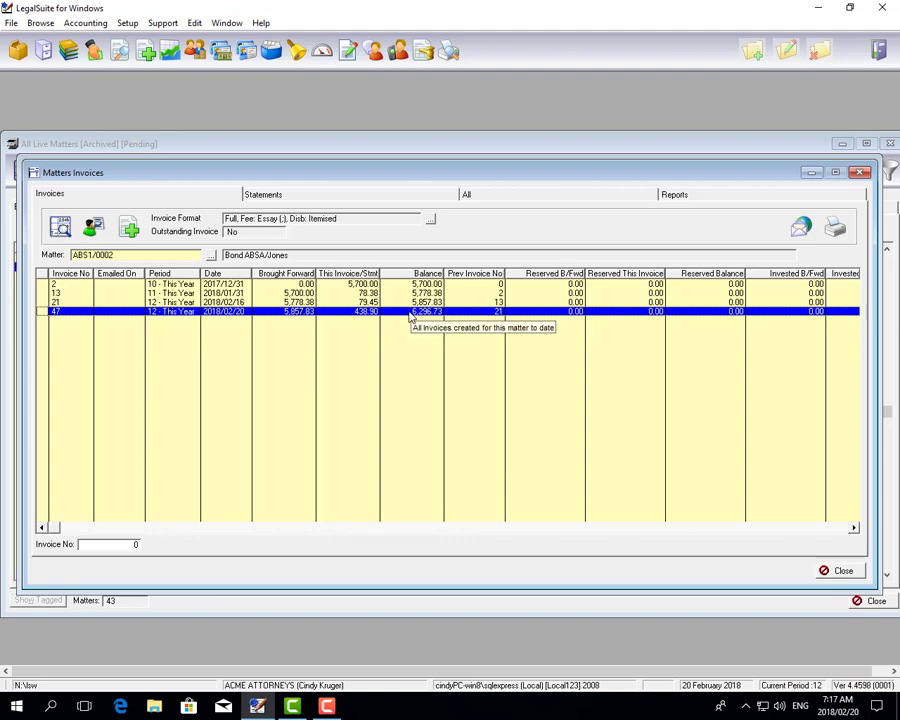
Print invoice 47 to the preview, examine its fee and disbursement lines at page width, and close the preview.
click(832, 230)
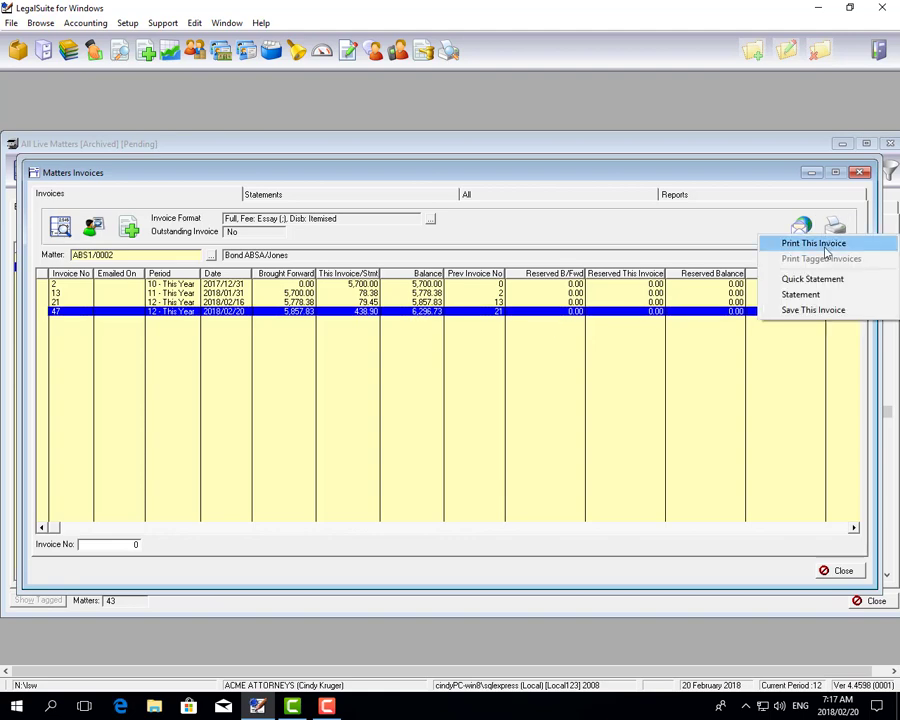
click(815, 243)
click(240, 279)
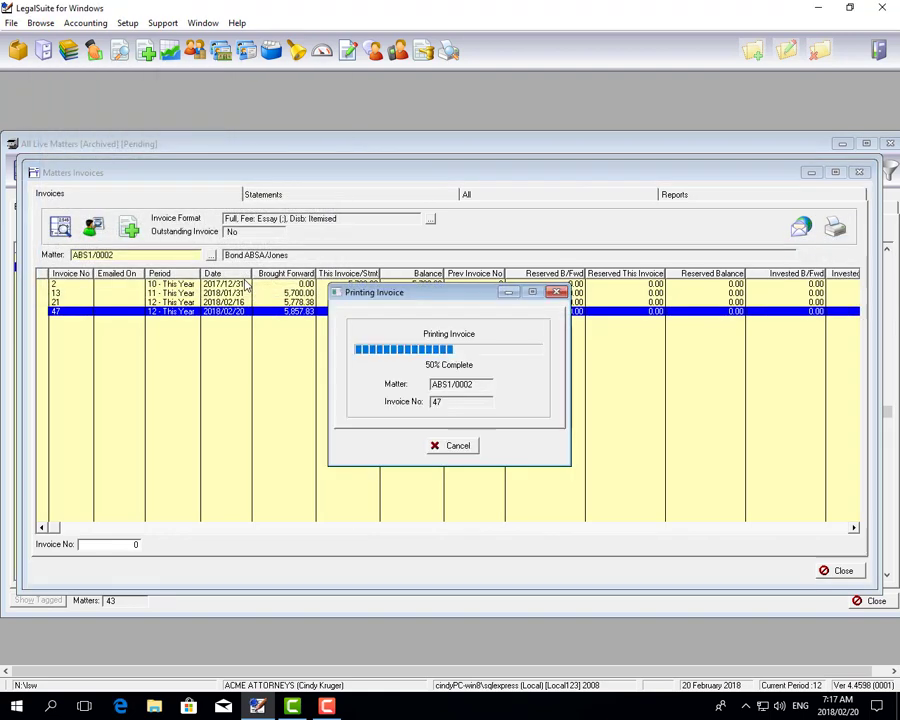
click(249, 305)
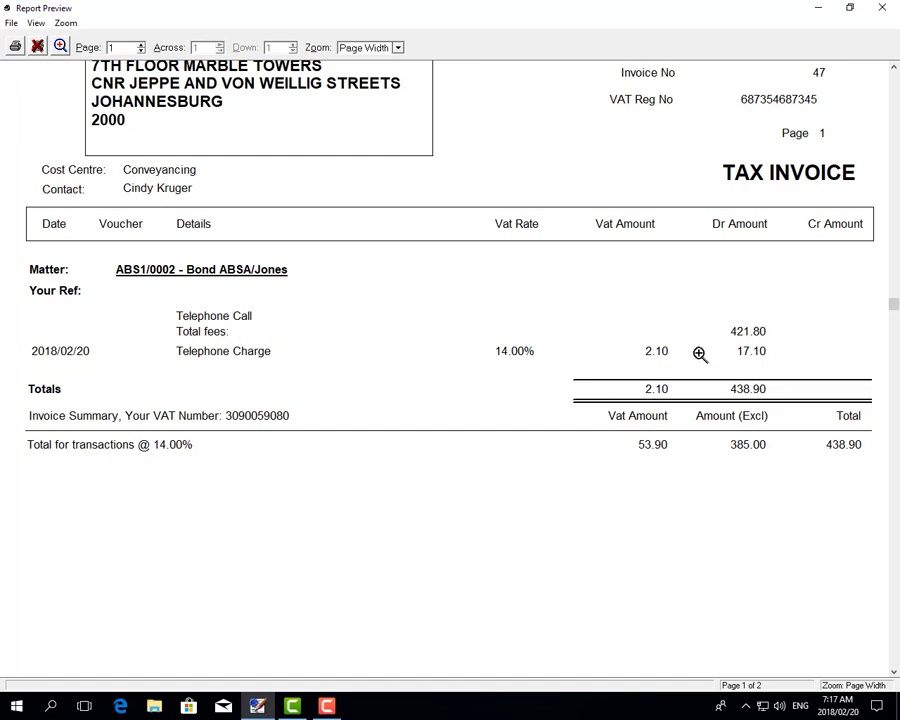
click(880, 10)
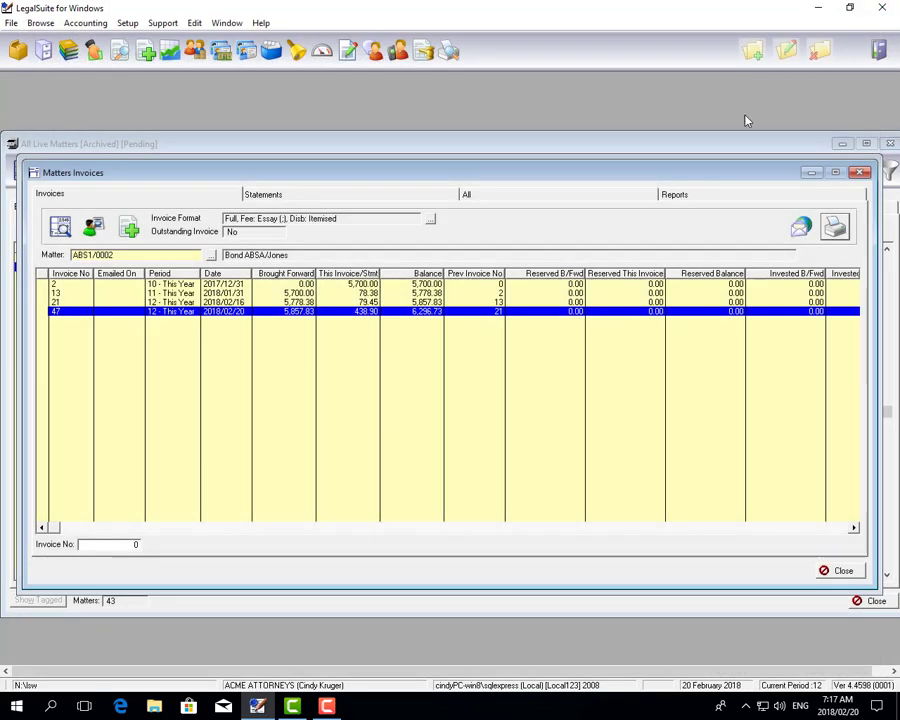
Return to the matters list and reopen matter ABS1/0002 for editing at its invoicing settings.
click(842, 571)
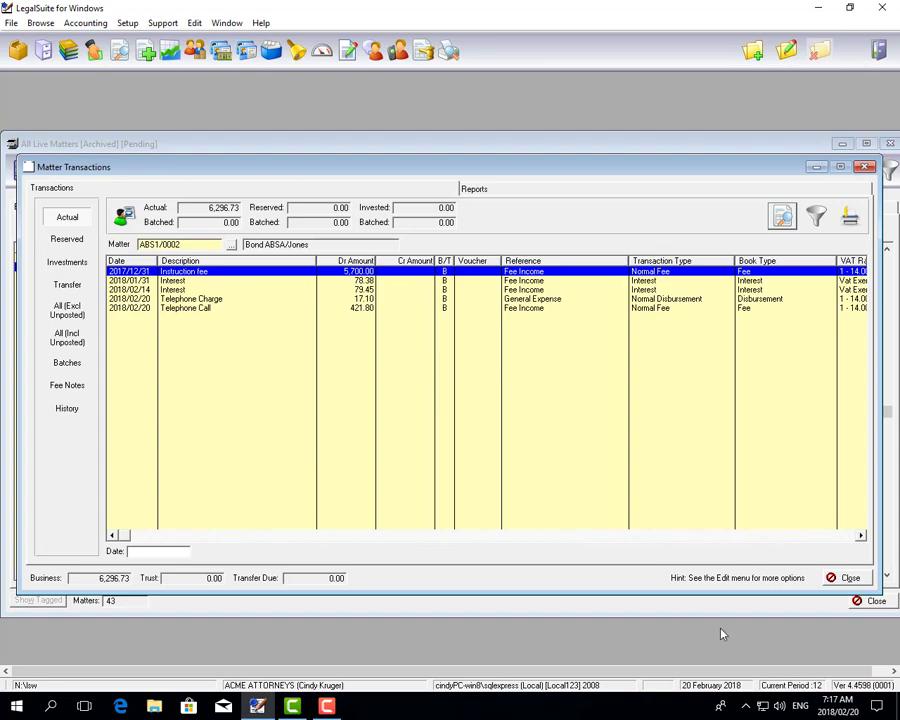
click(849, 578)
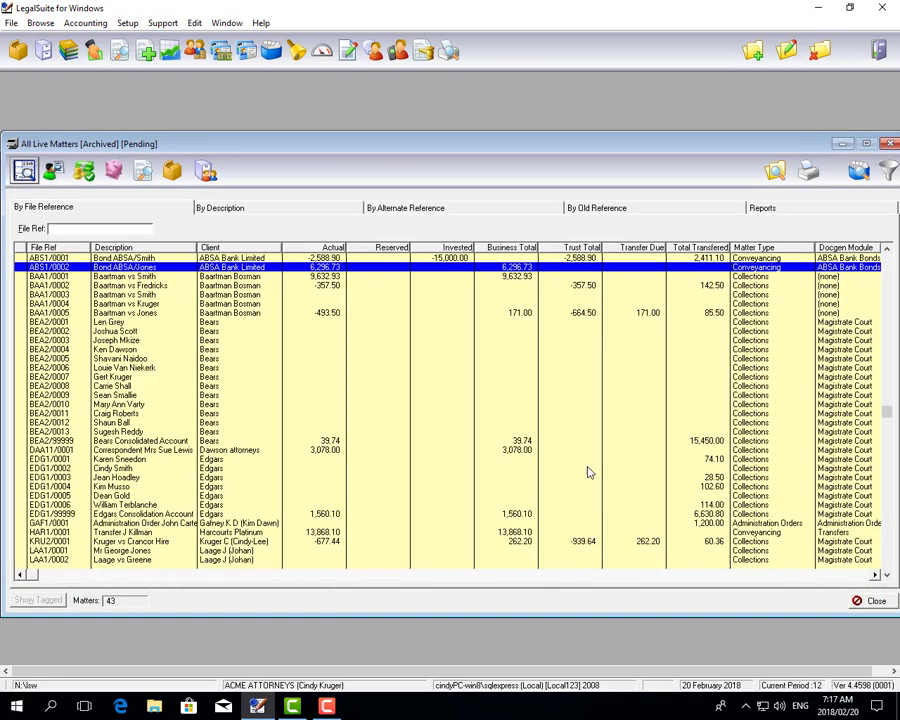
double_click(369, 268)
click(405, 262)
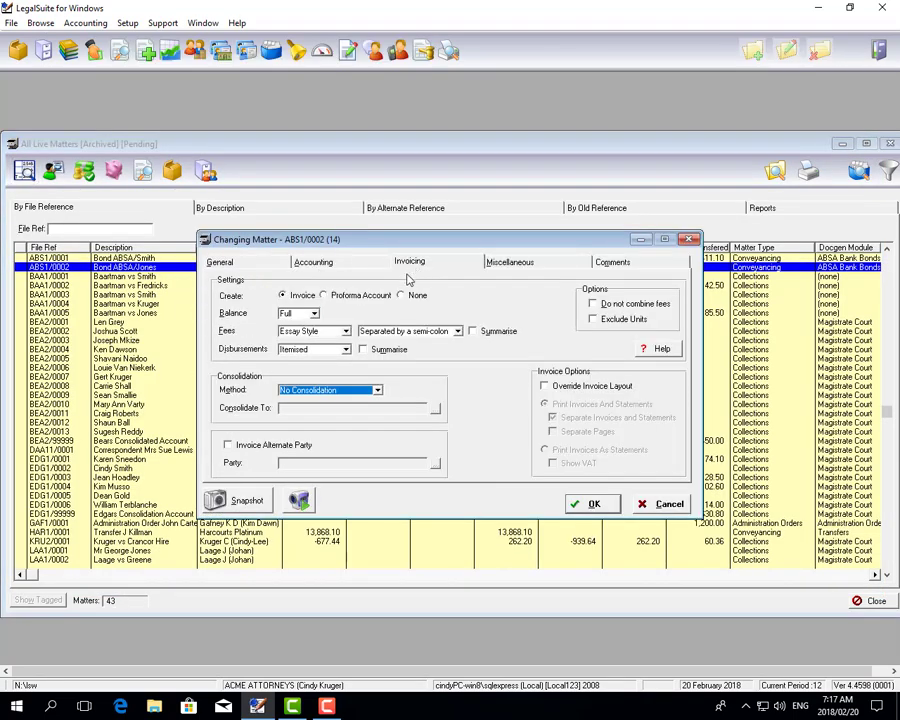
Set the matter's disbursements to Totals Only after comparing with the Essay Style options.
click(345, 350)
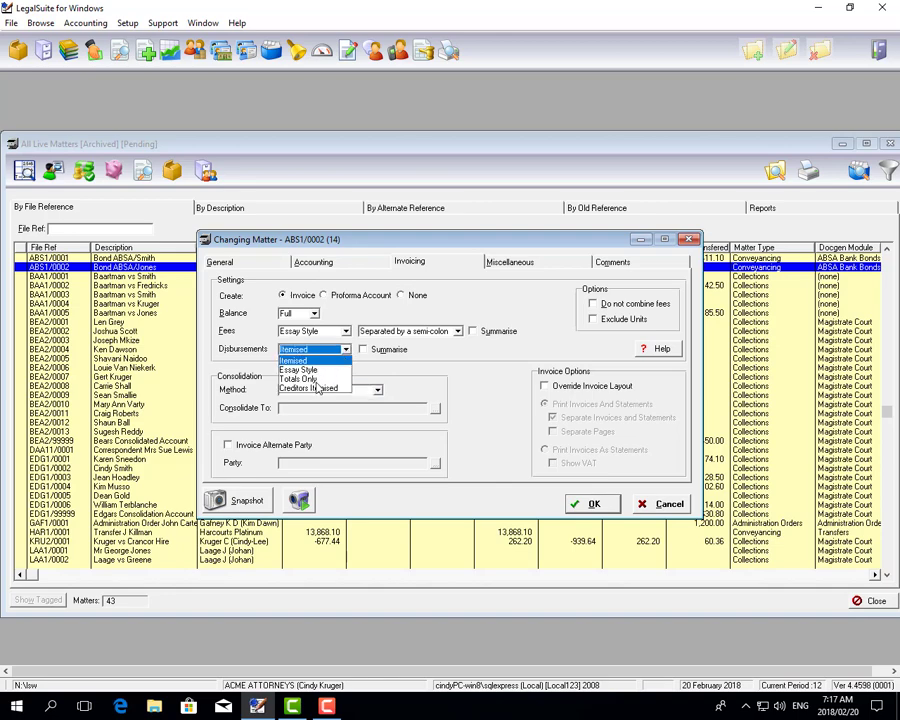
click(315, 378)
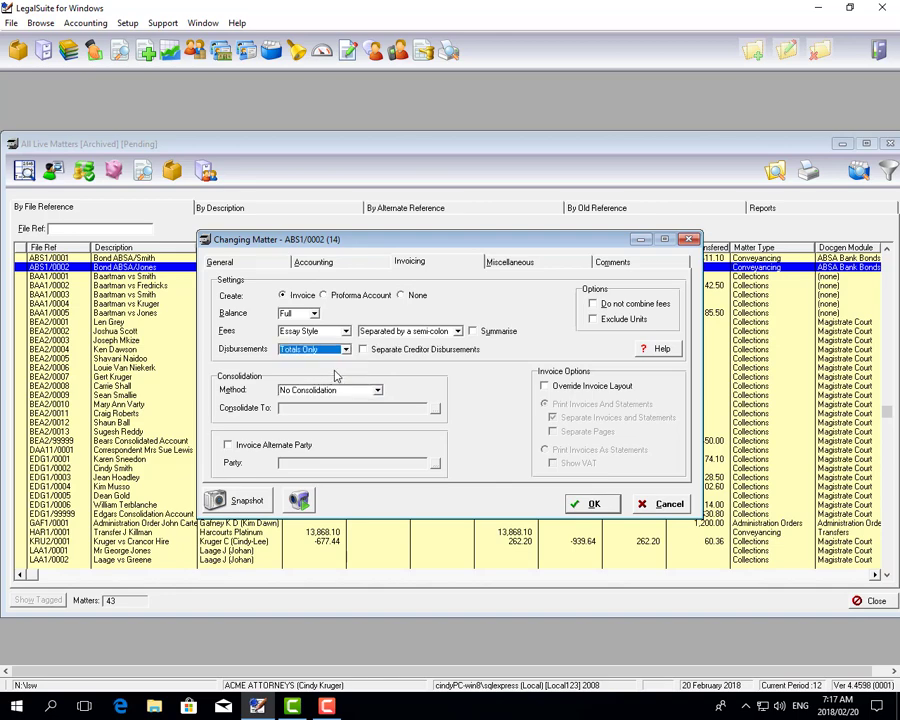
click(318, 349)
click(298, 370)
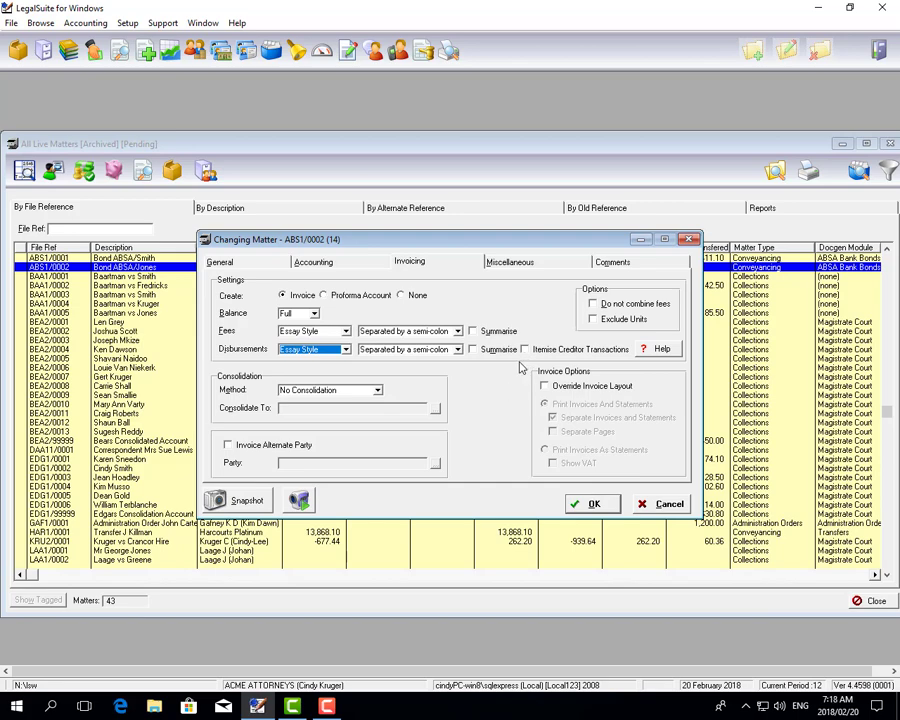
click(345, 349)
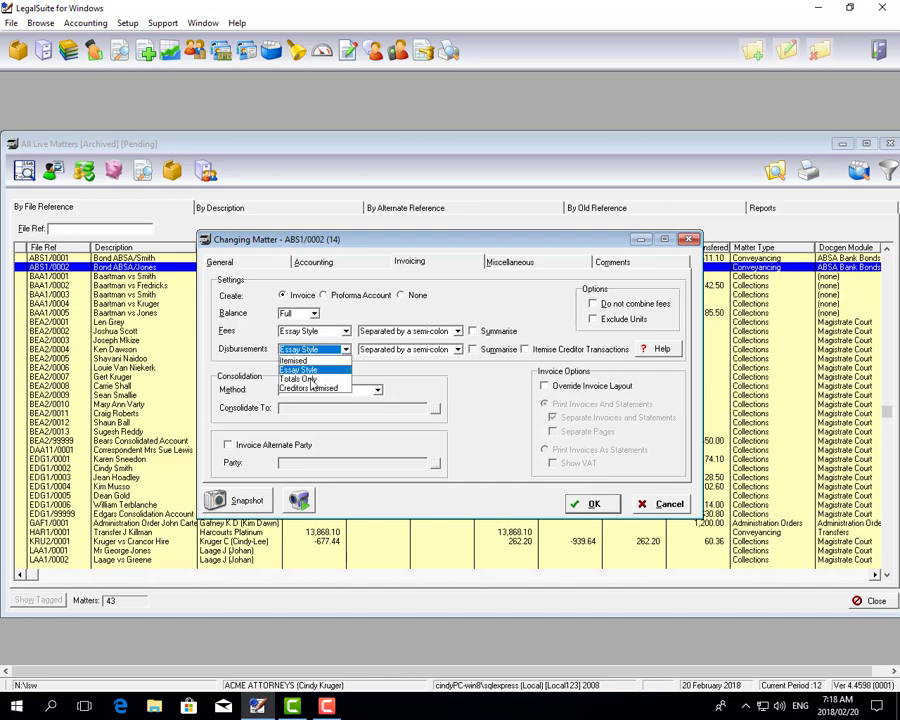
click(312, 379)
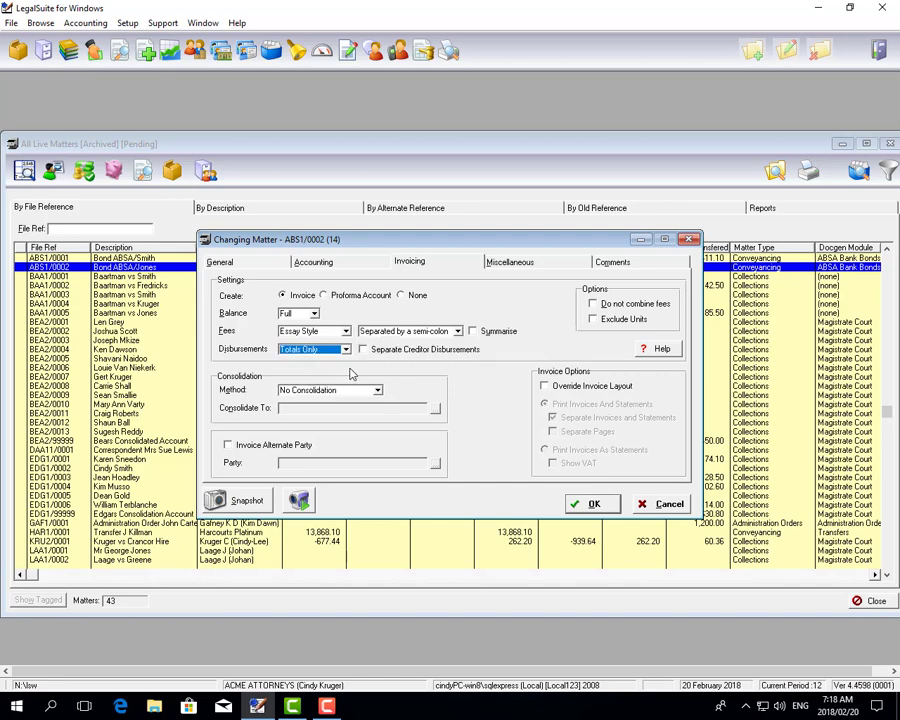
Set the matter's fees to Totals Only and save the matter.
click(345, 331)
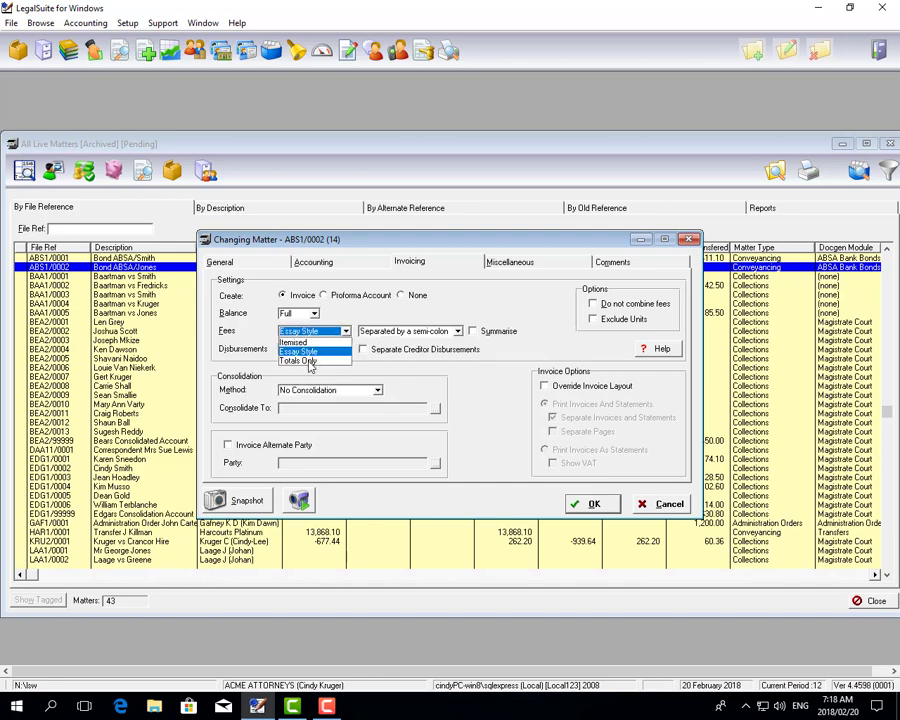
click(311, 362)
click(602, 503)
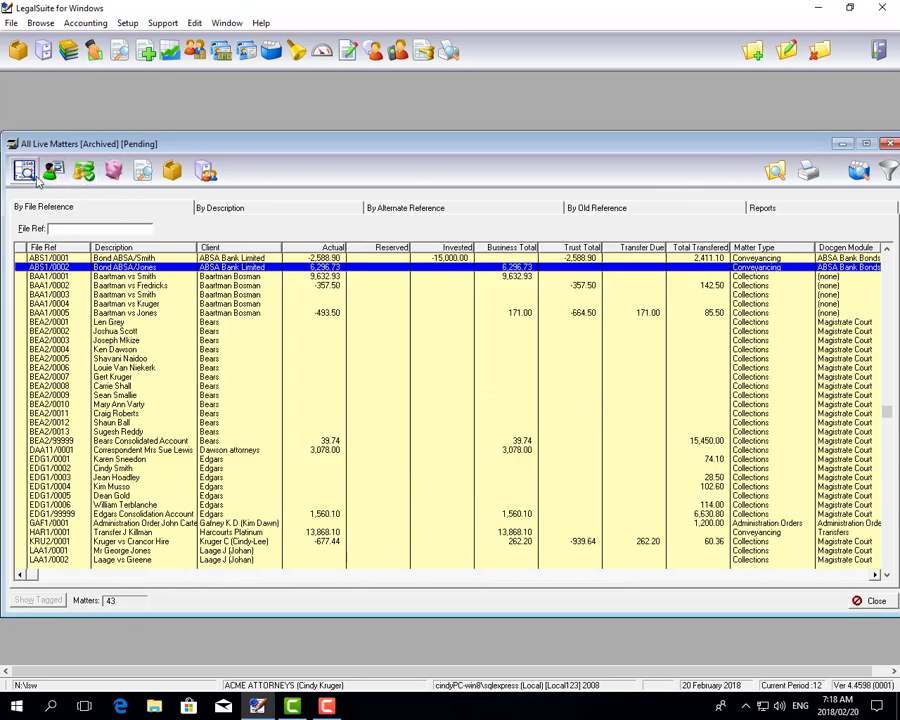
Preview invoice 47 of matter ABS1/0002, examine its fee and disbursement totals, and return to the matters list.
click(146, 170)
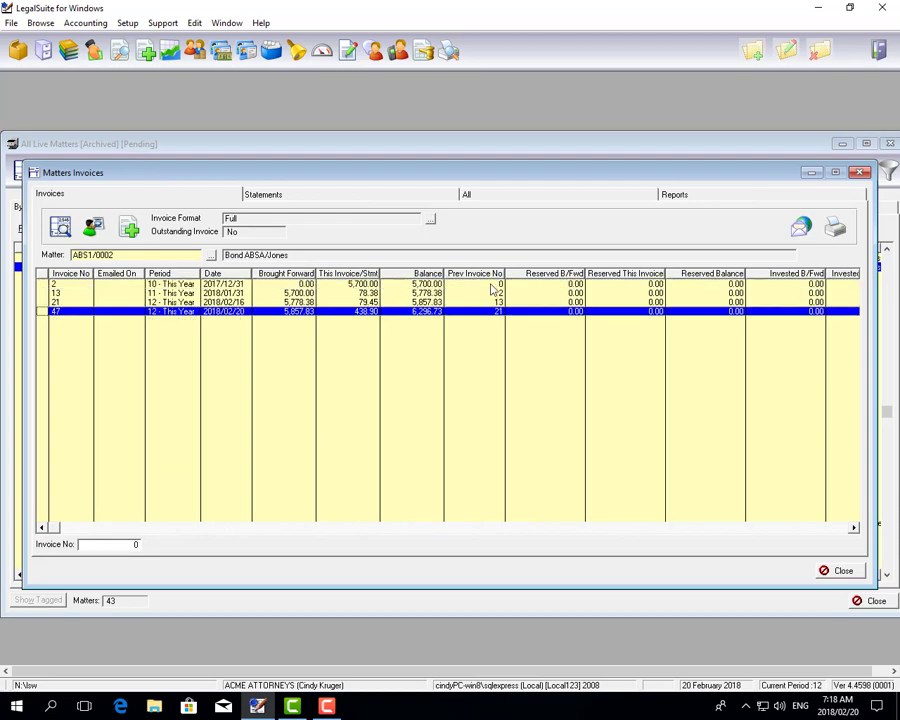
click(833, 230)
click(826, 239)
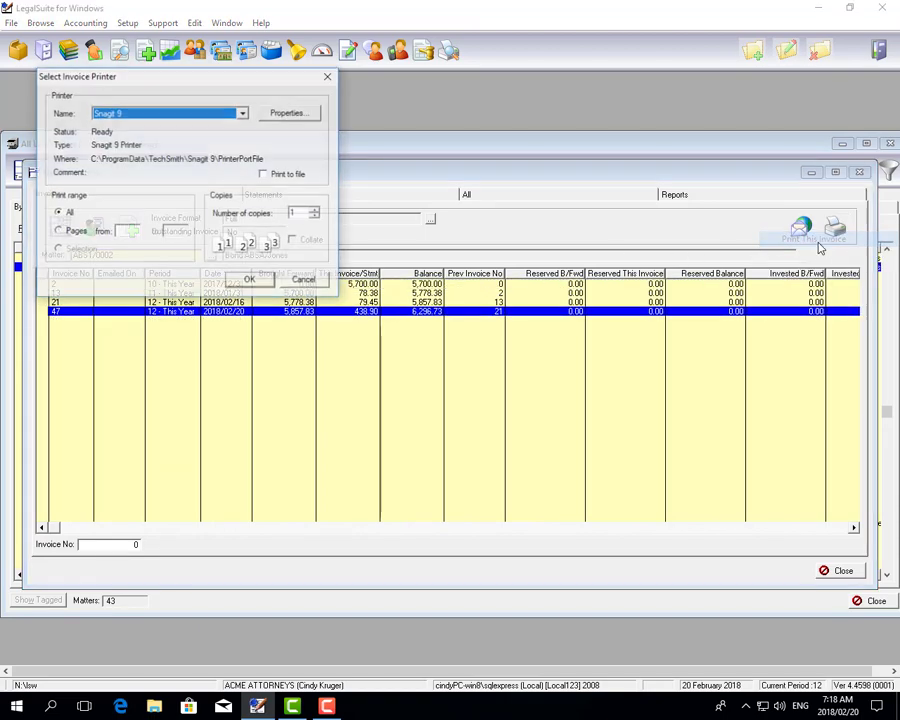
click(249, 280)
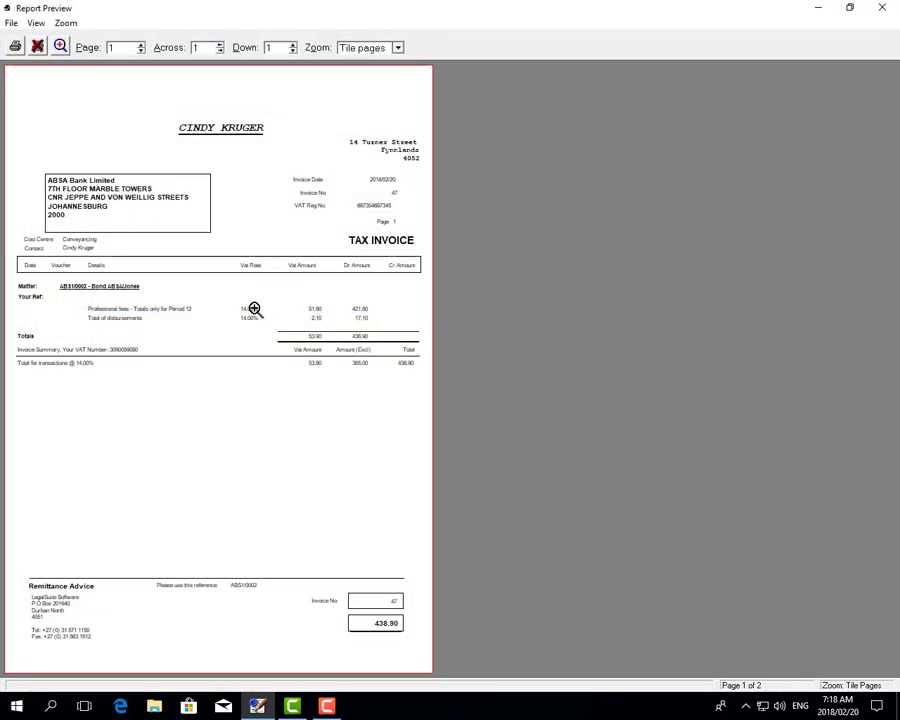
click(301, 341)
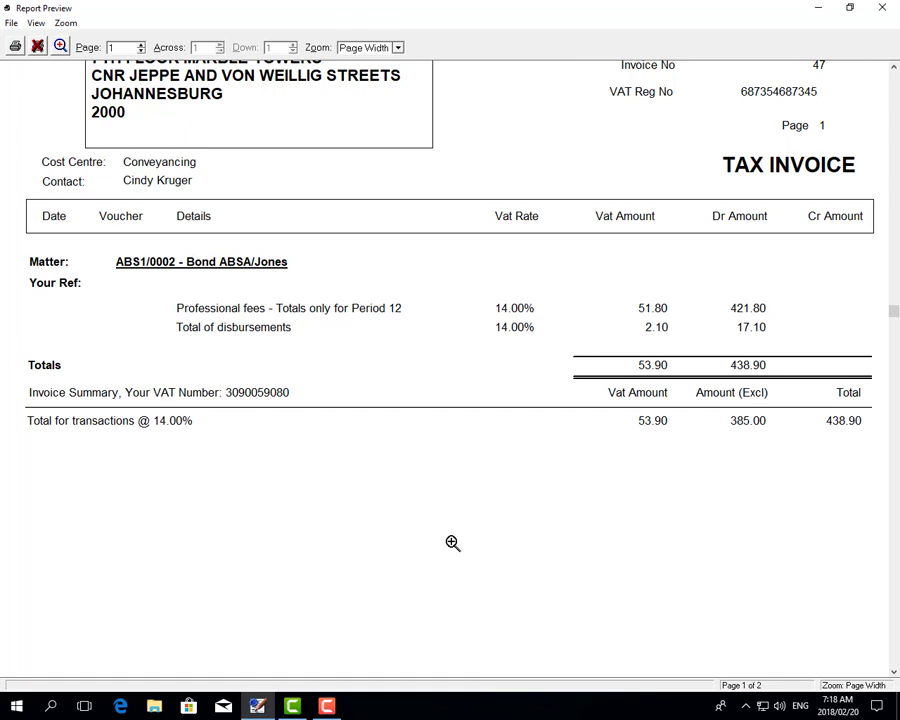
click(882, 8)
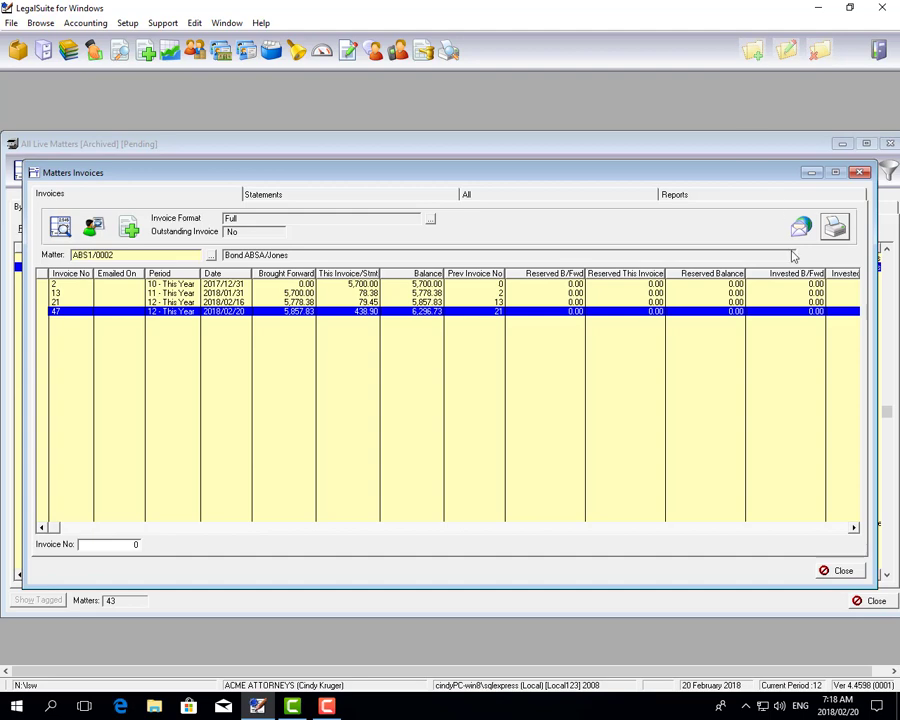
click(841, 571)
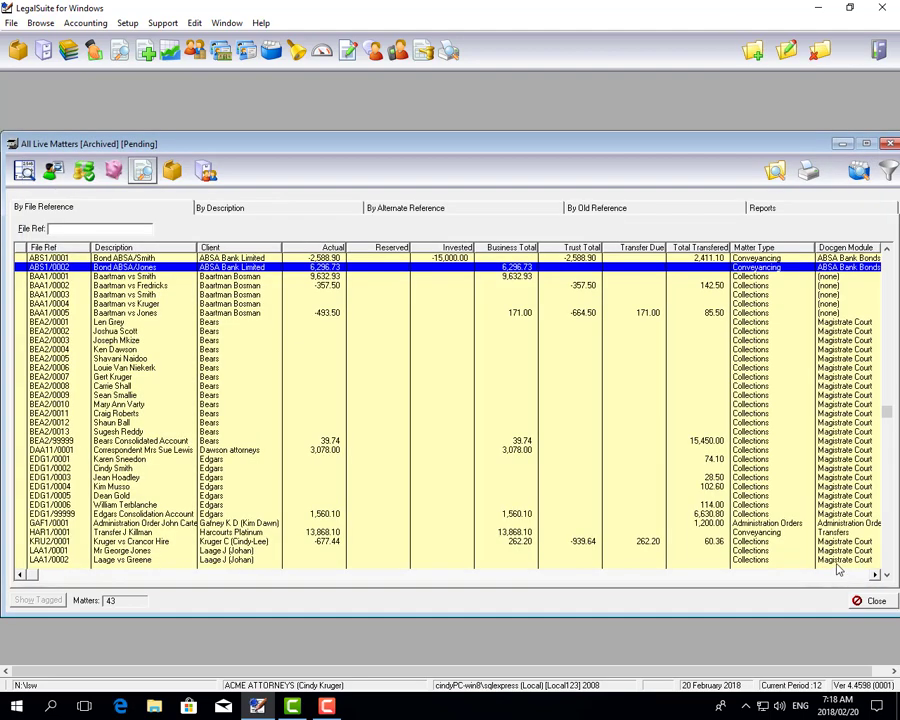
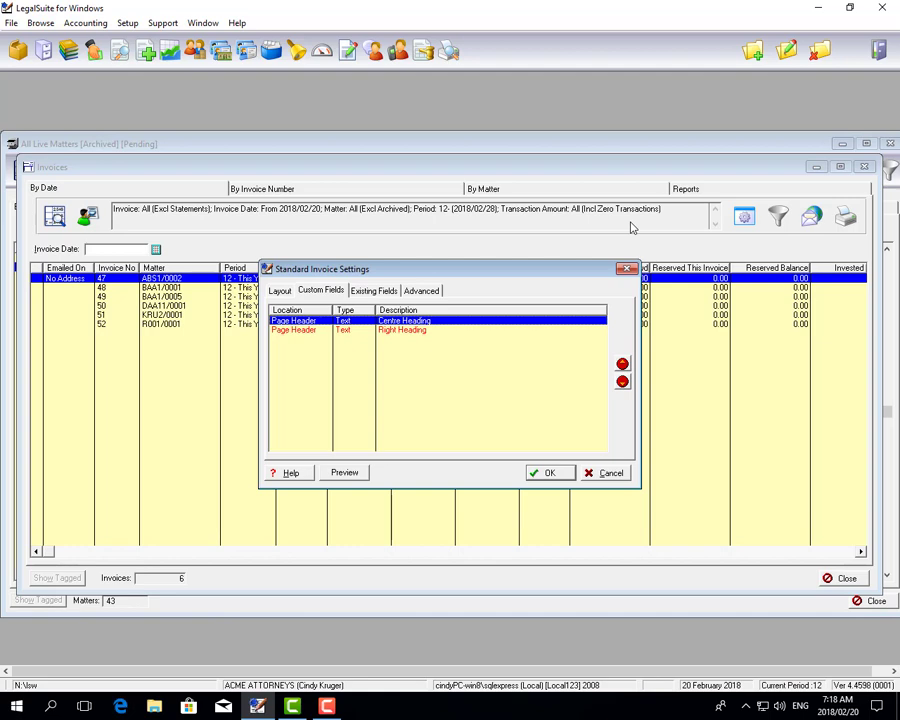
Insert a custom field in the standard invoice settings with location Remittance, type Text and description "Note of Closure".
right_click(413, 360)
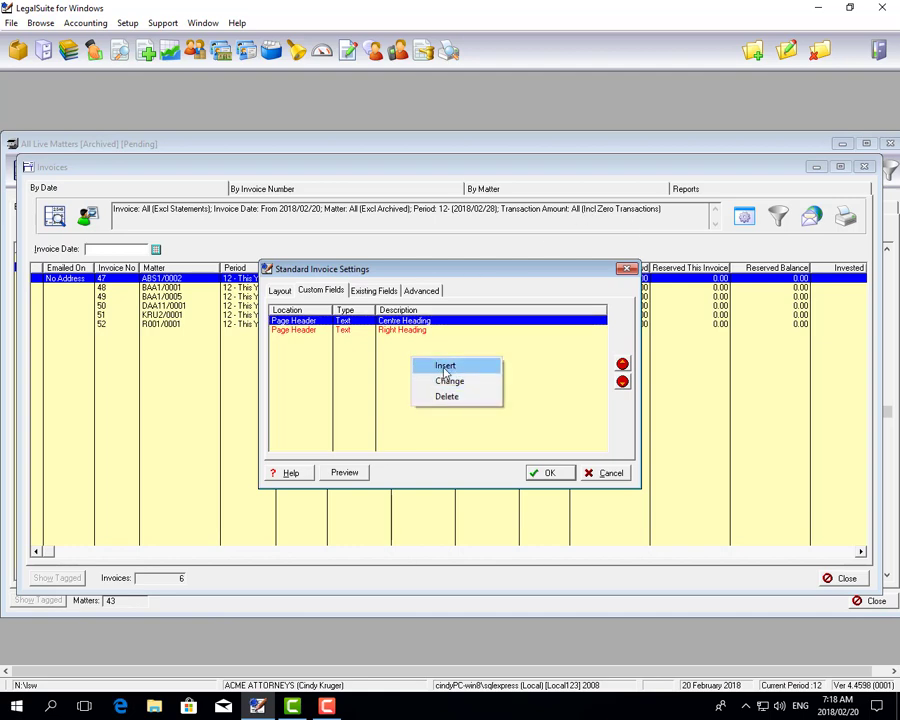
click(416, 367)
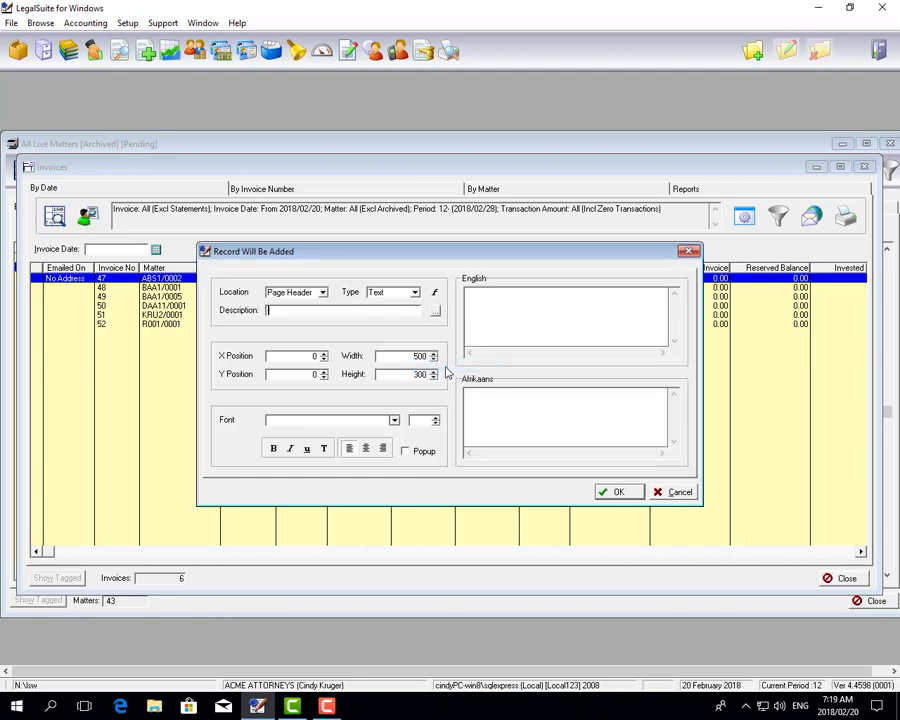
click(324, 295)
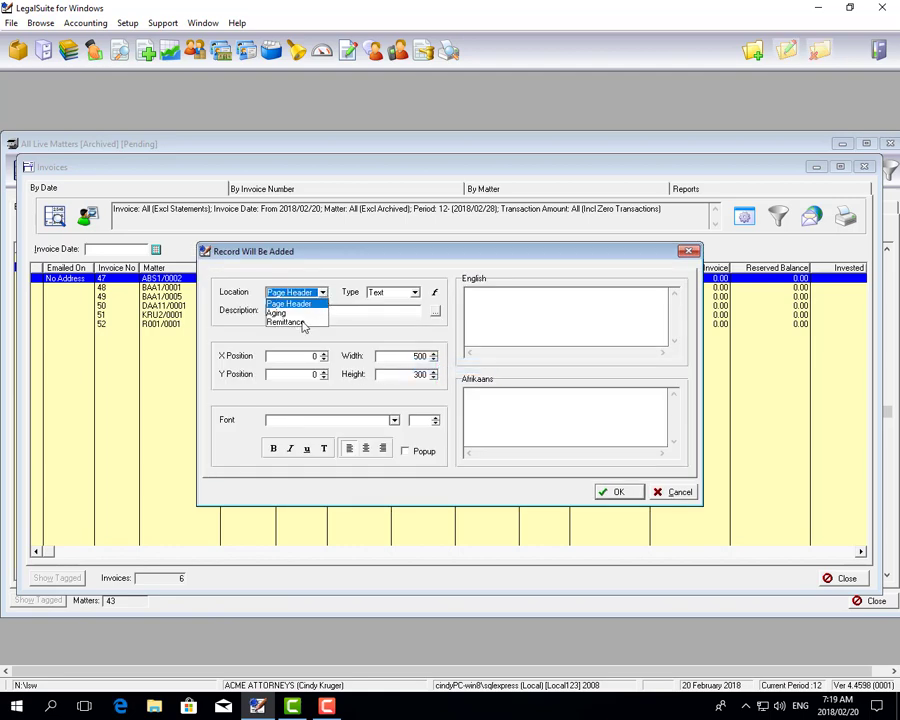
click(304, 324)
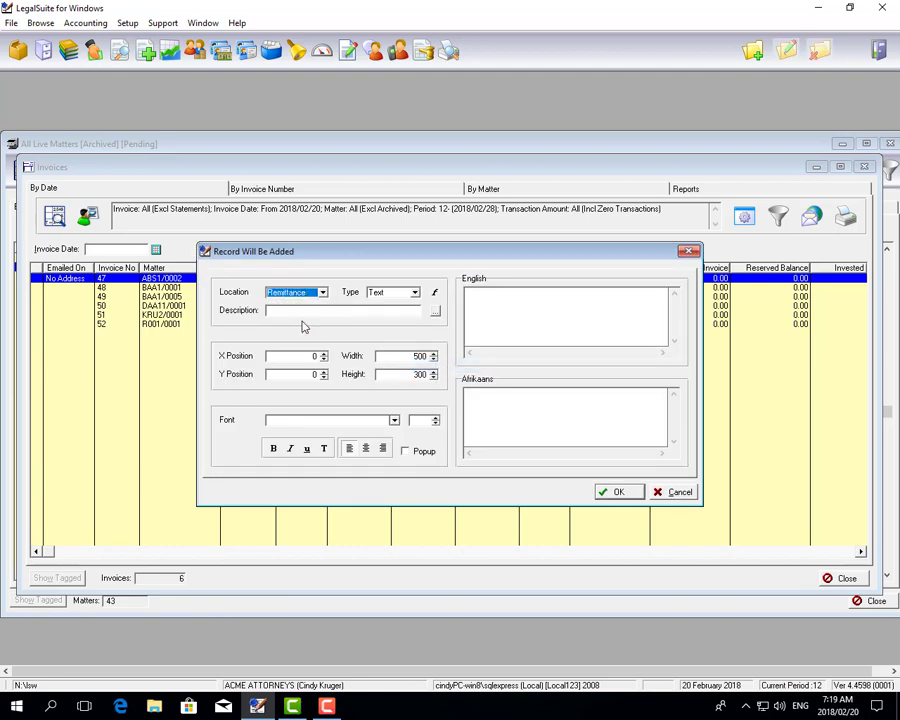
click(414, 293)
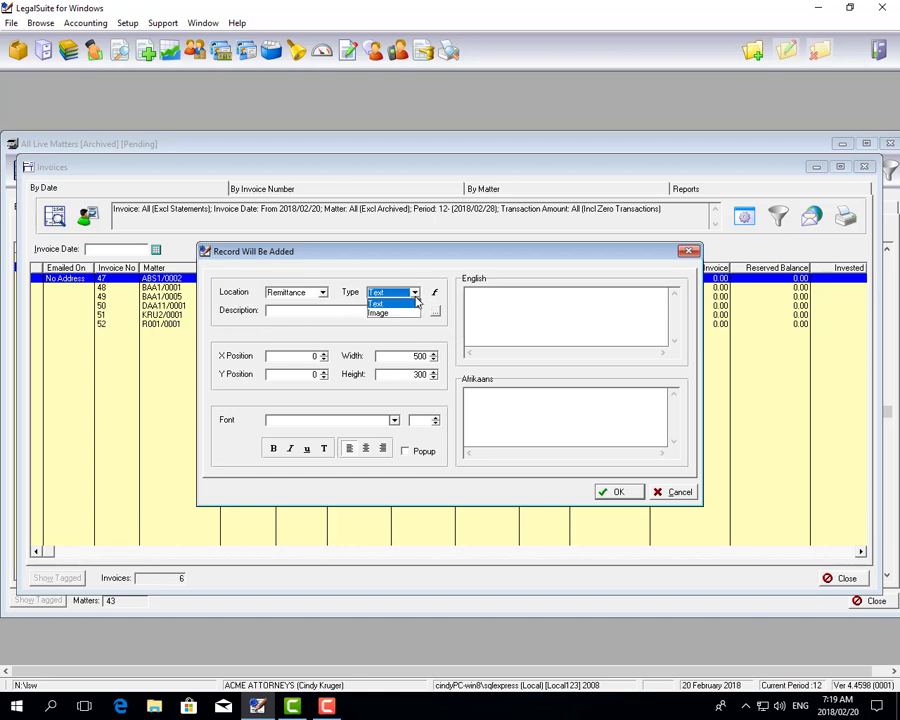
click(416, 301)
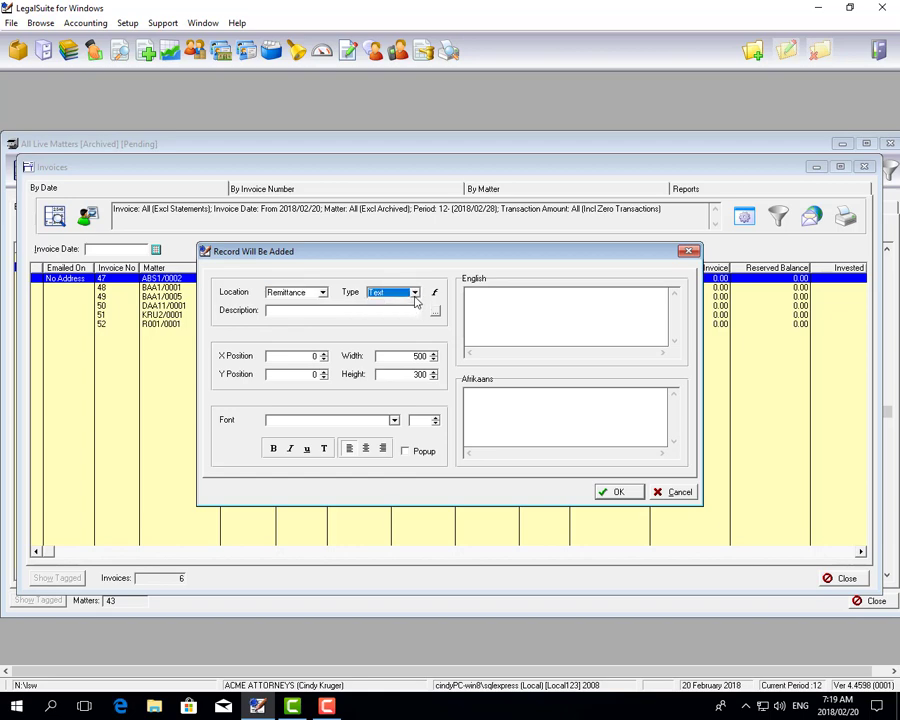
click(405, 314)
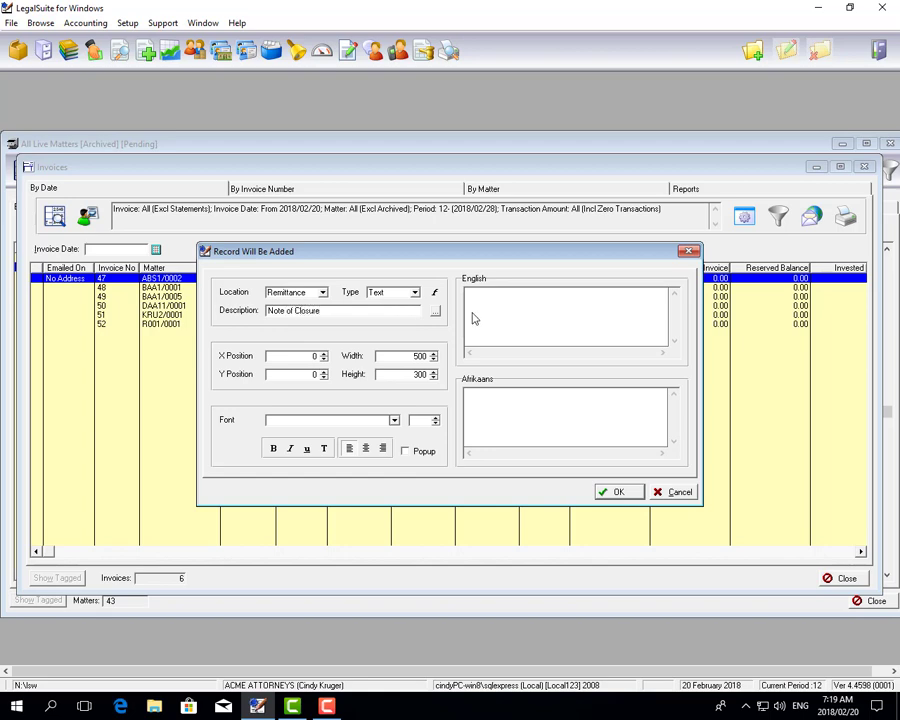
Enter the English text "Please note our offices will be closed on Thursday 22nd February 2018" and save the custom field and invoice settings.
click(505, 305)
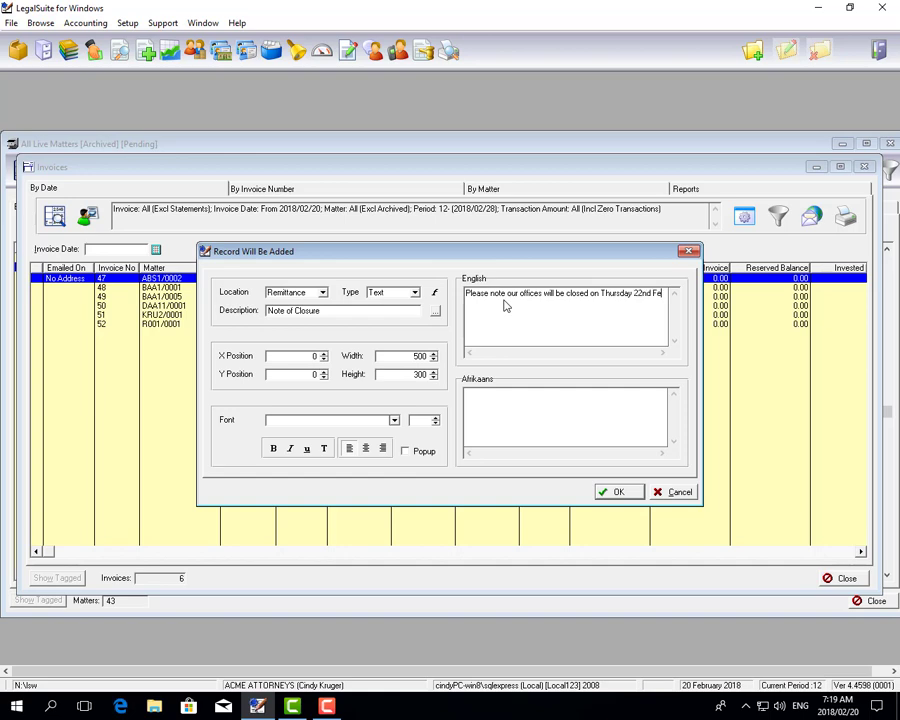
text(ruary)
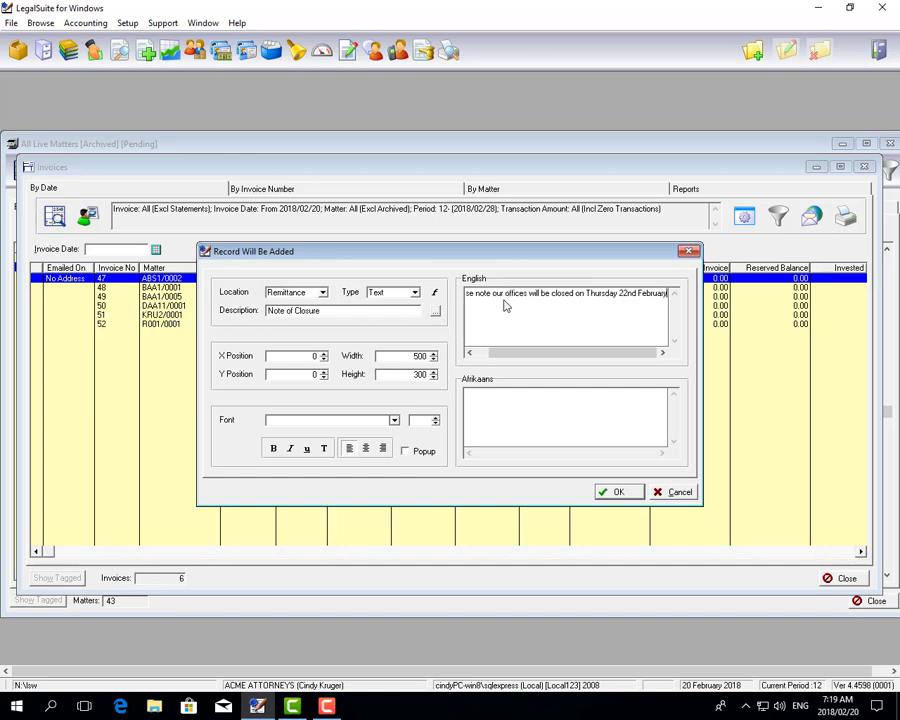
text( 2018)
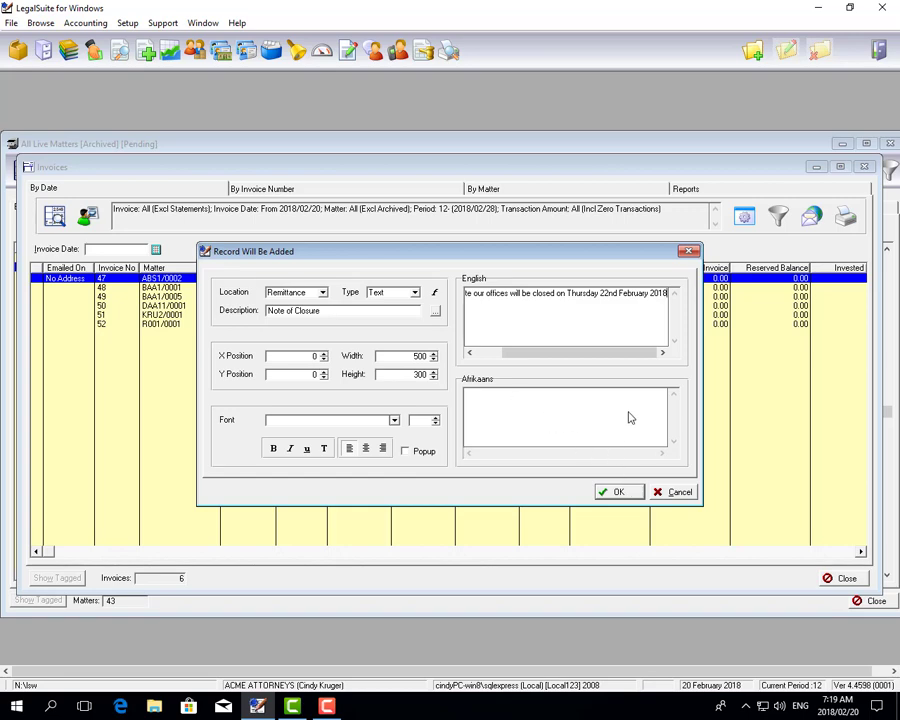
click(620, 492)
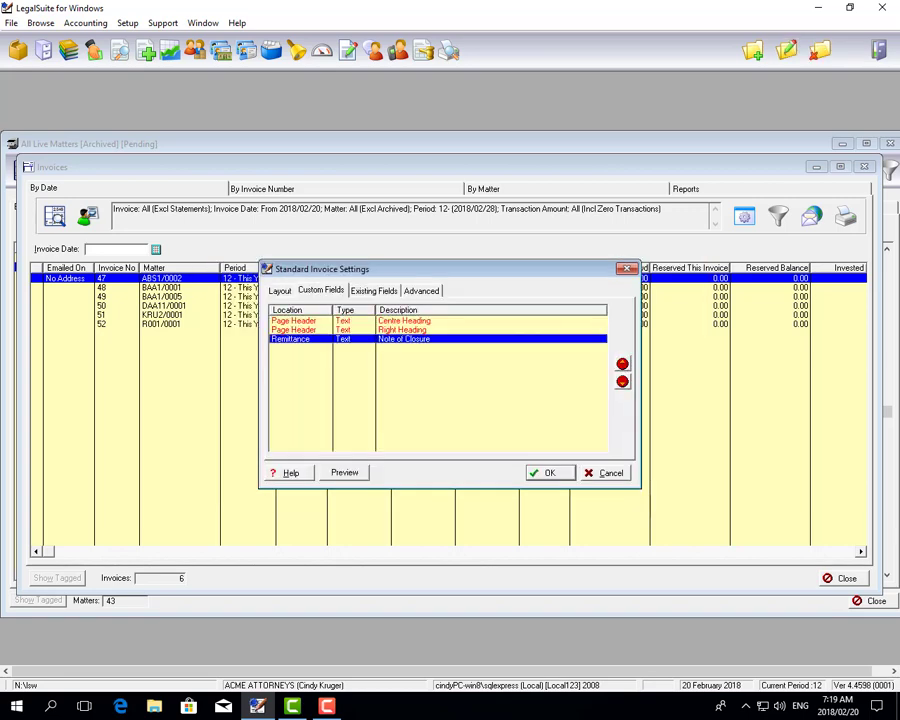
click(542, 472)
Preview invoice 47 and examine how the closure note is placed in the remittance section.
click(846, 216)
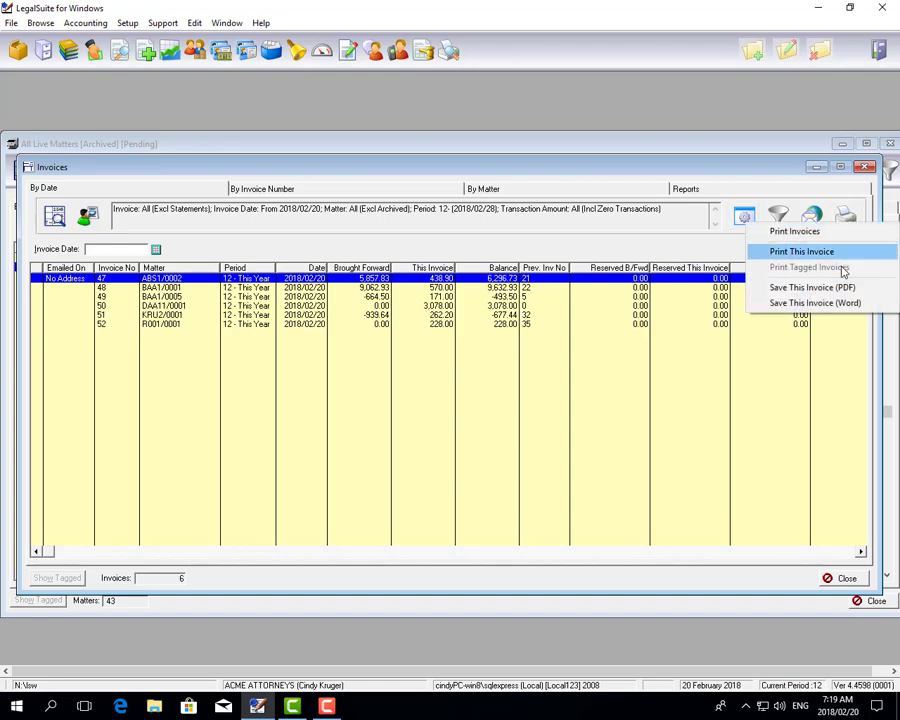
click(830, 252)
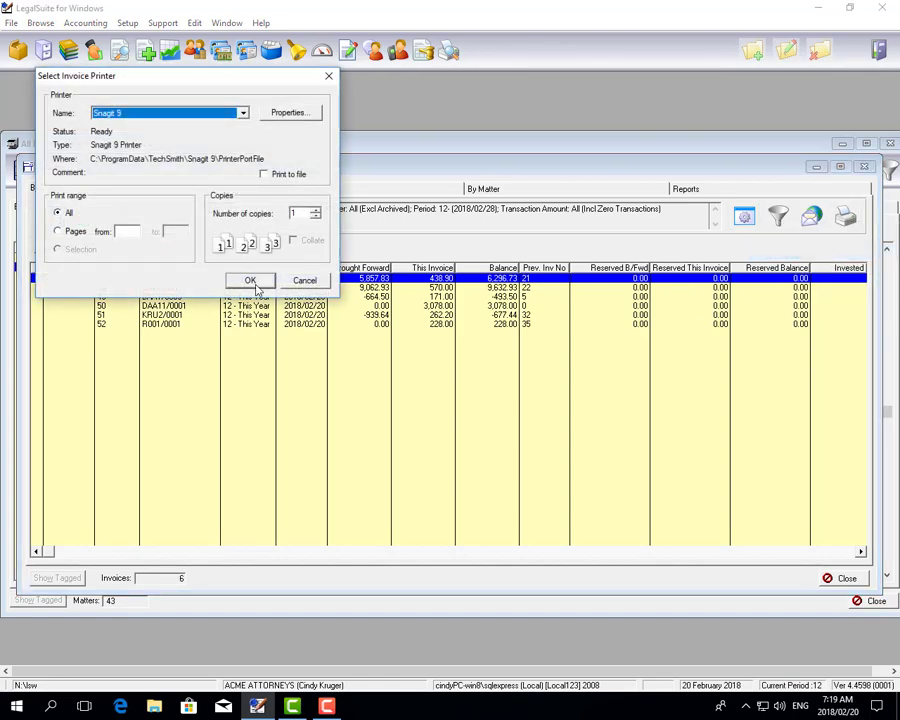
click(245, 279)
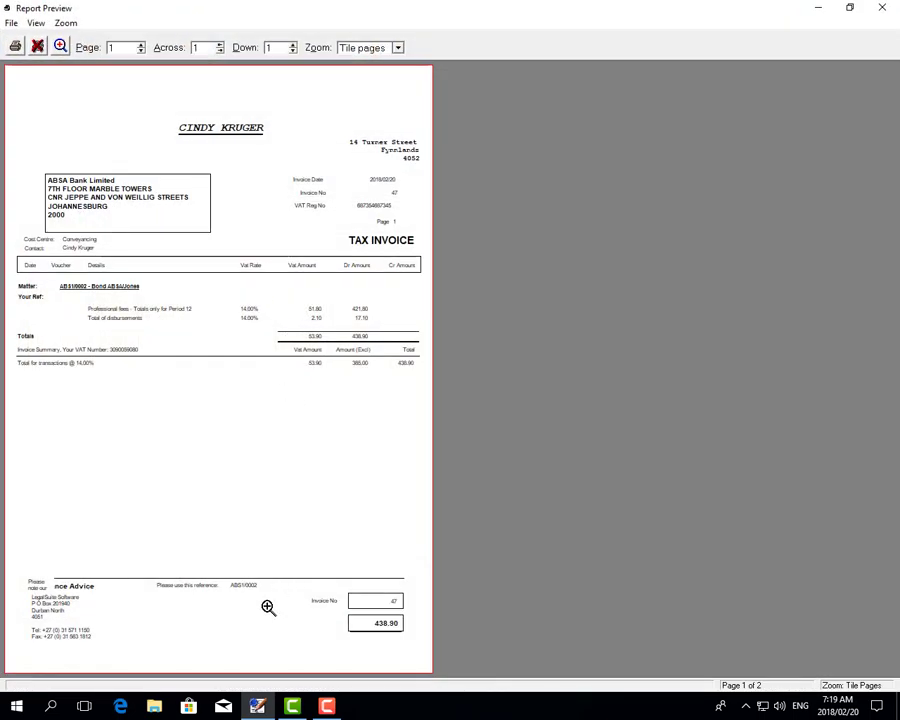
click(268, 608)
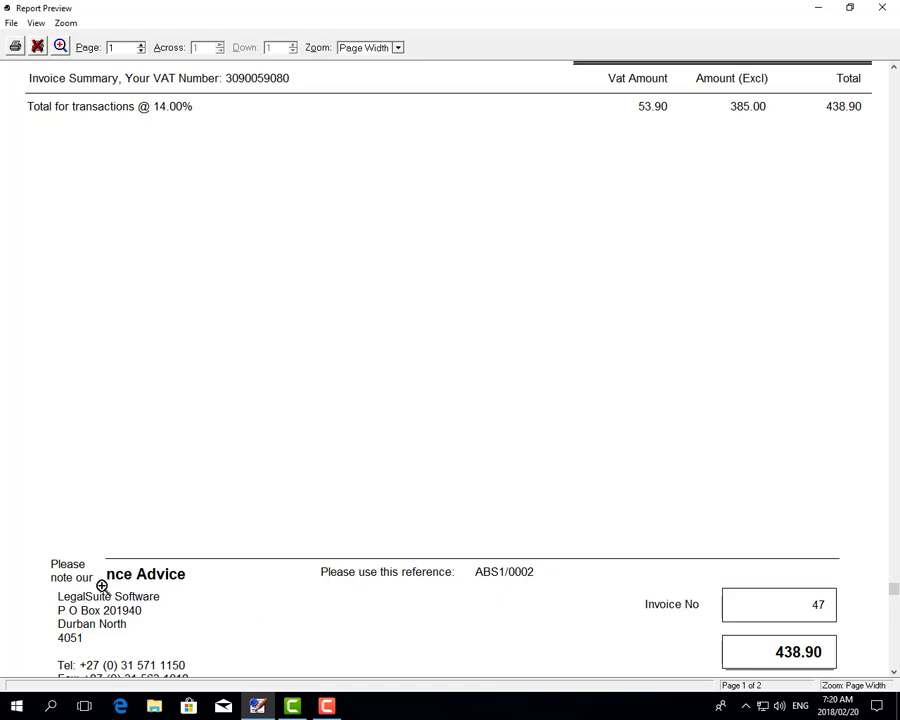
click(882, 7)
Reopen the Note of Closure custom field in the standard invoice settings and set its width to 1500.
click(744, 216)
click(332, 348)
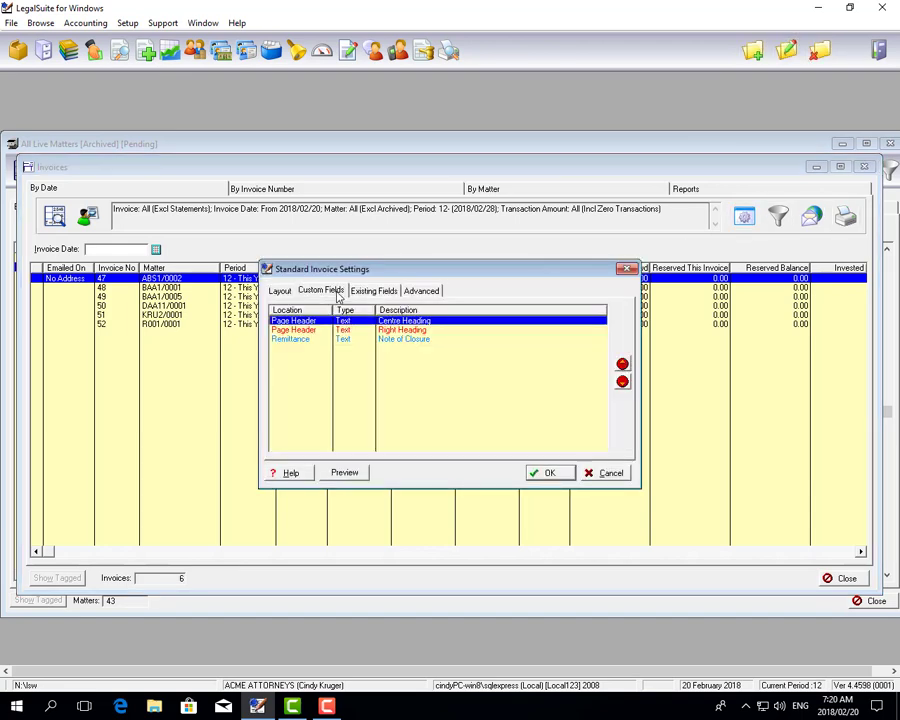
double_click(386, 339)
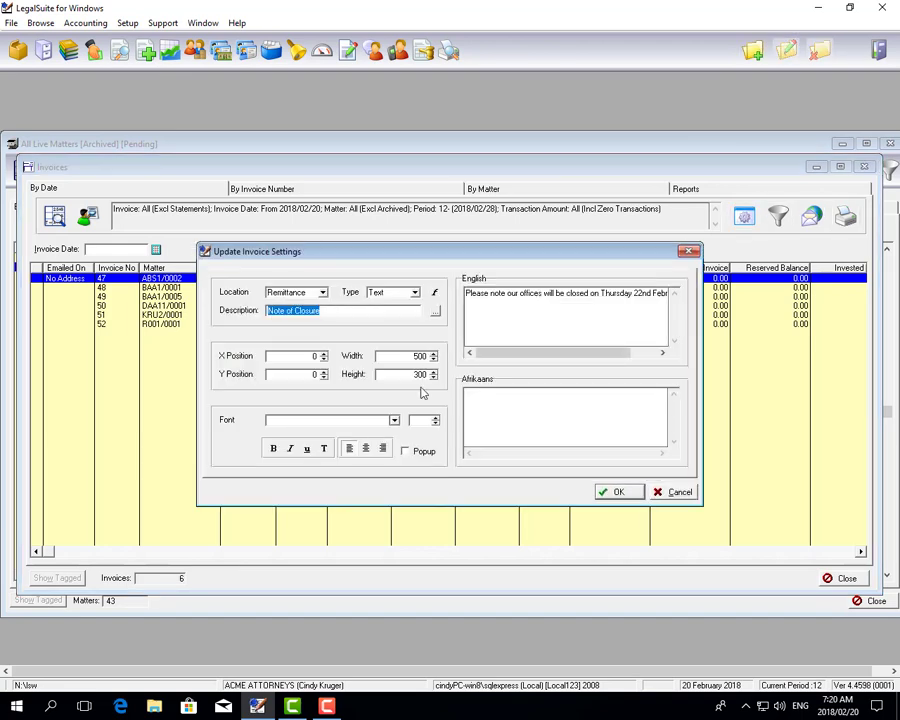
click(408, 356)
text(15)
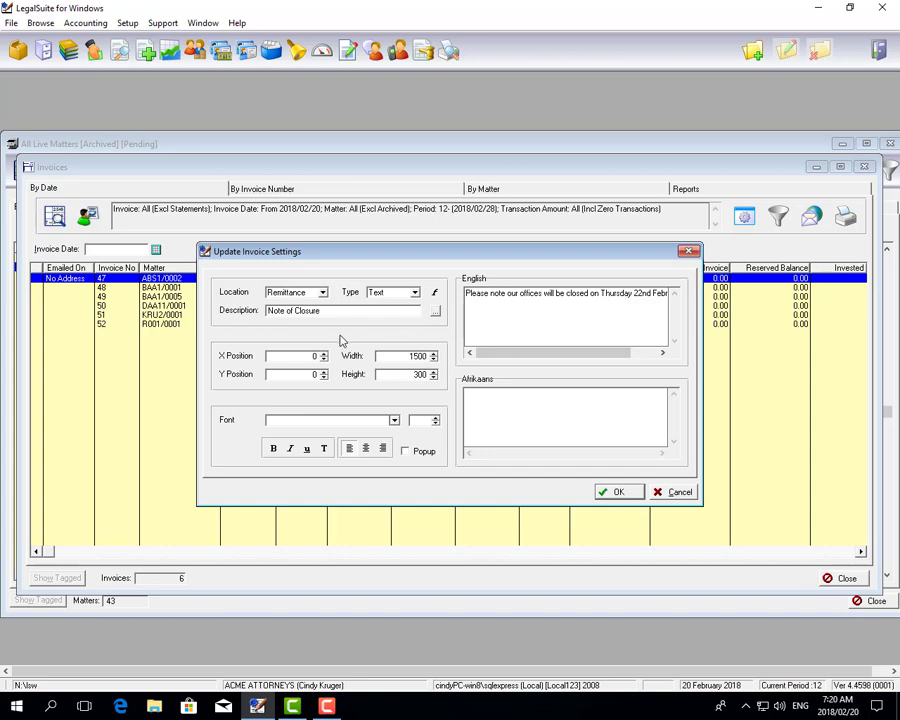
Set the Note of Closure field's X position to 1,500 and Y position to 250, and save the invoice settings.
click(314, 356)
key(Tab)
text(250)
key(Tab)
double_click(310, 356)
click(616, 491)
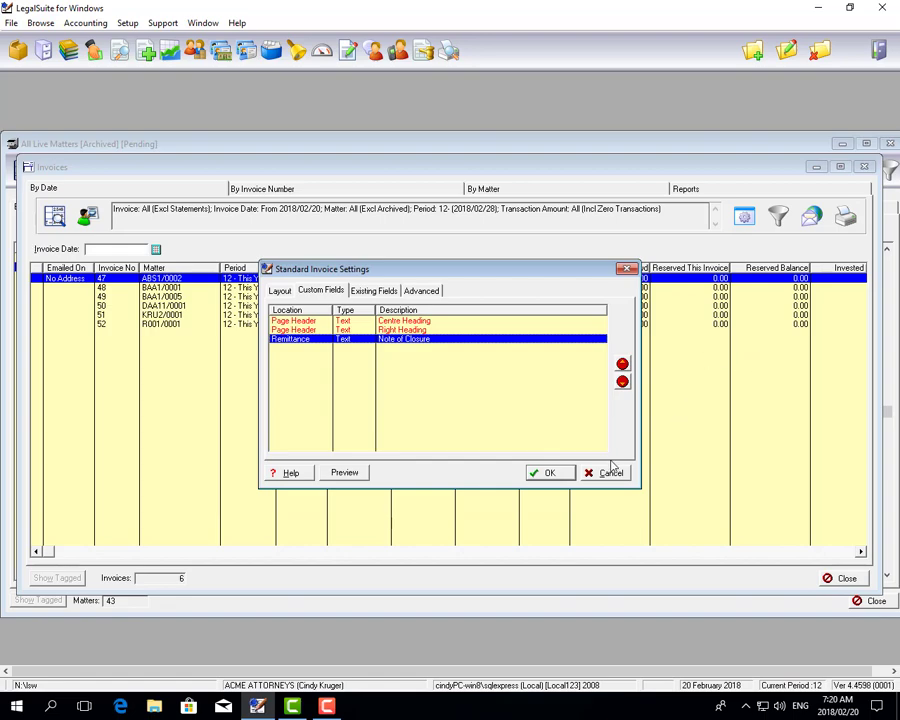
click(563, 473)
Preview invoice 47 again and check the closure note's new position and width beside the remittance advice.
click(843, 221)
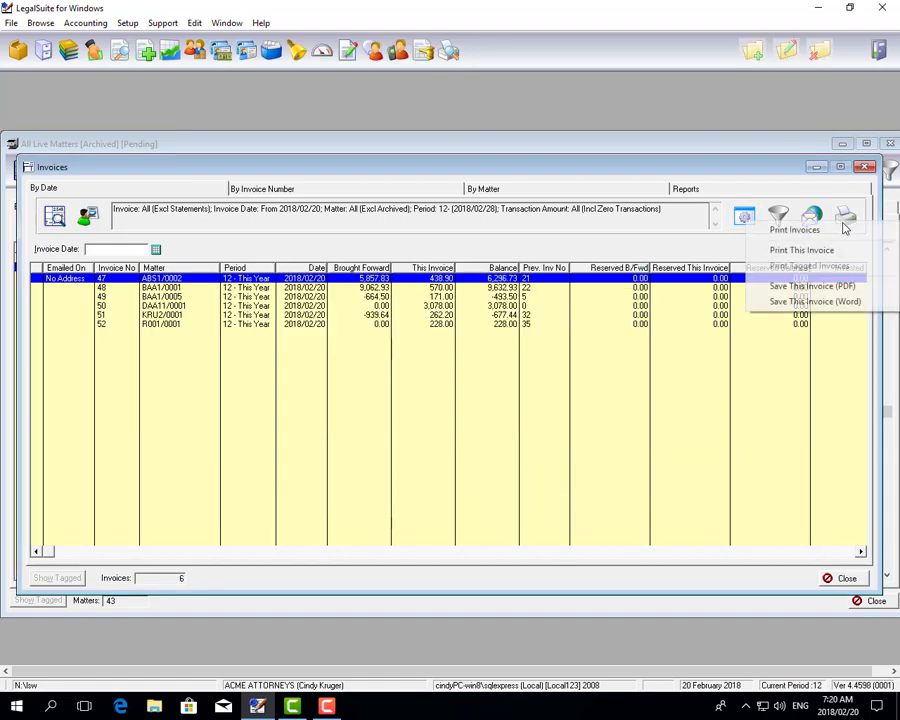
click(815, 250)
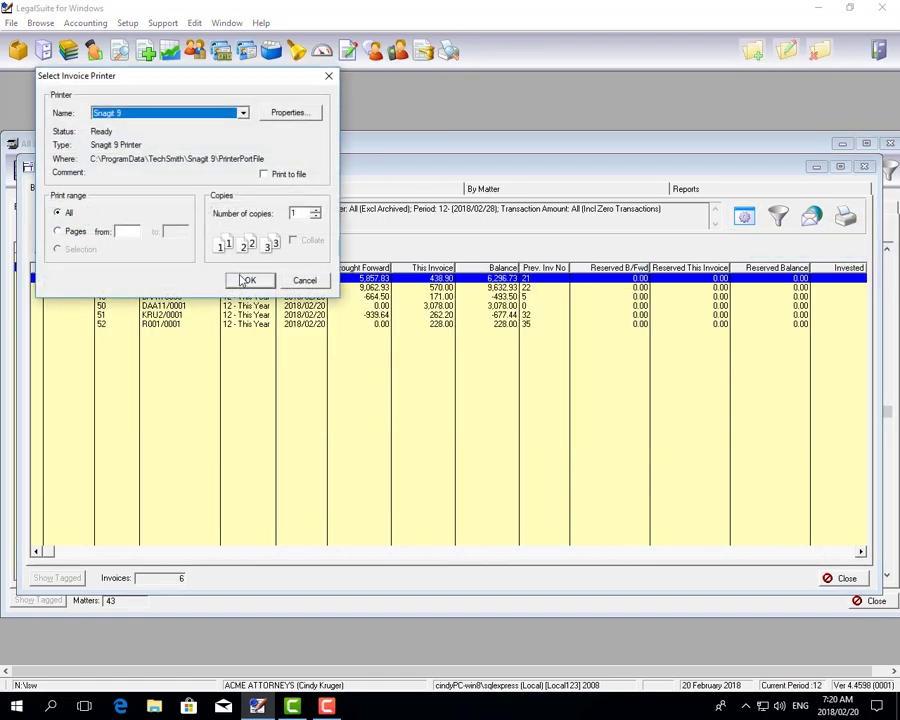
click(248, 280)
click(285, 465)
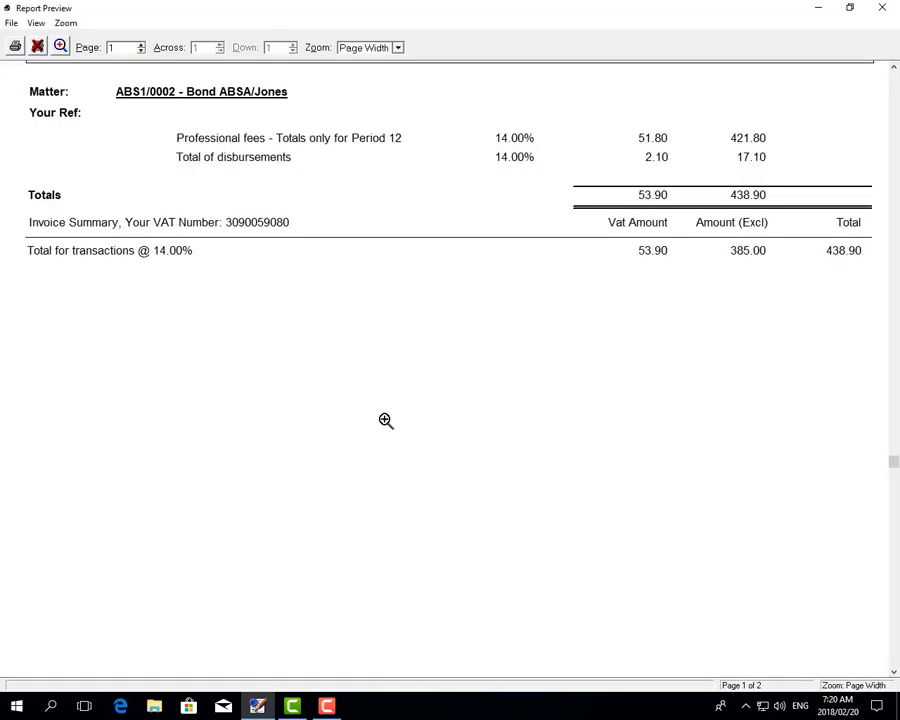
scroll(387, 421, down, 5)
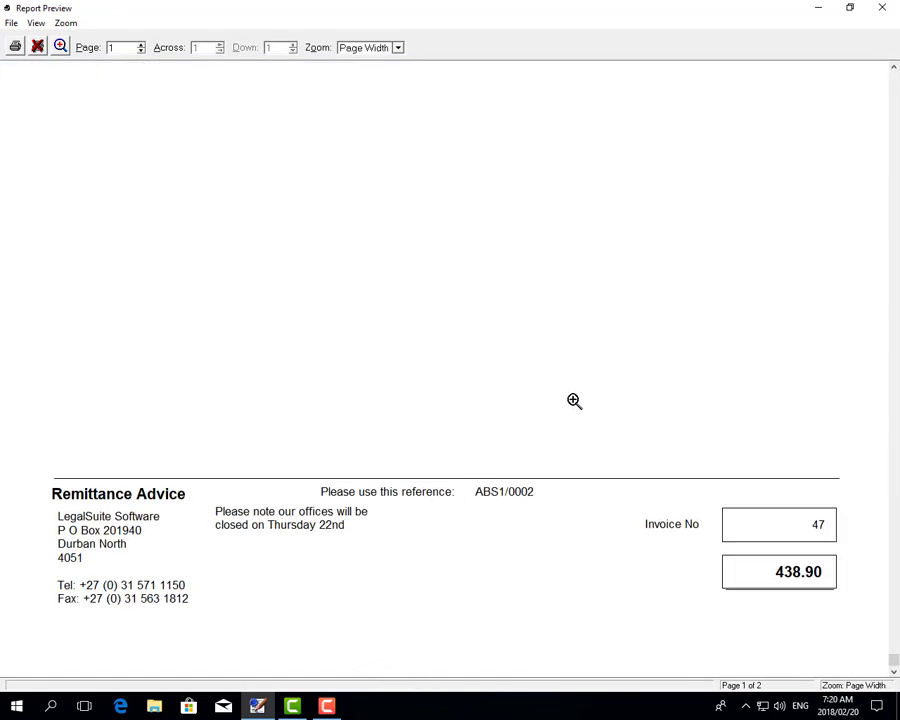
click(884, 8)
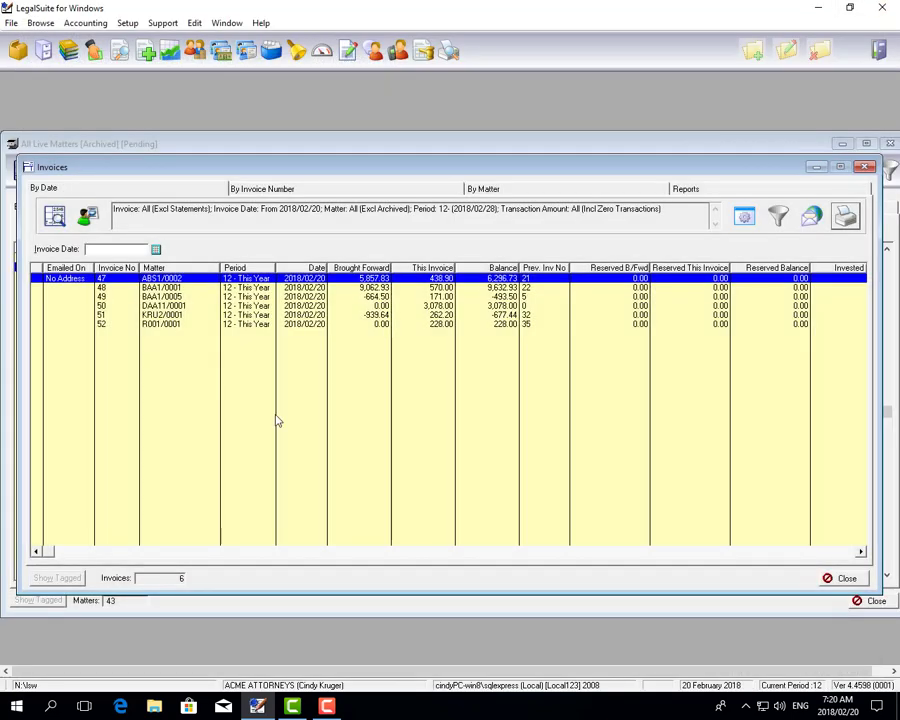
Increase the width of the Note of Closure field so its text fits on one line, and save the invoice settings.
click(744, 219)
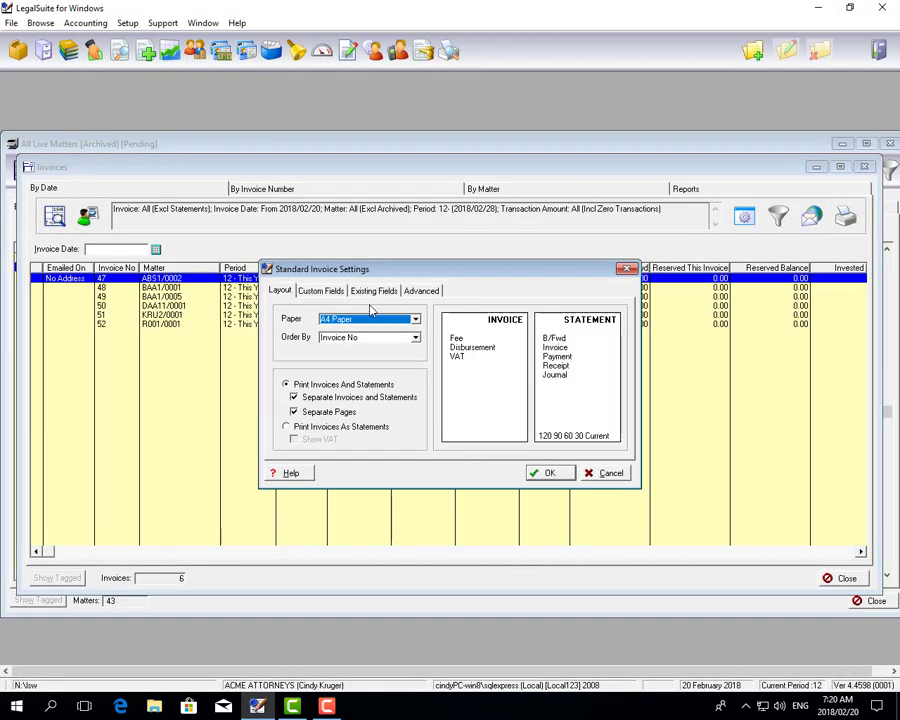
click(320, 290)
double_click(405, 342)
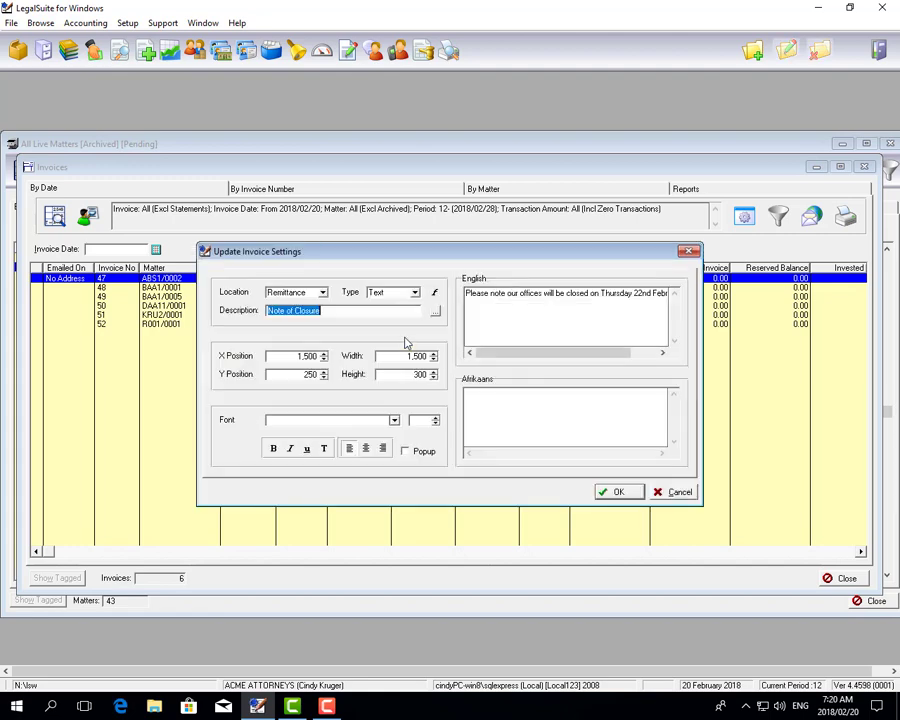
key(Tab)
key(Tab)
key(Tab)
text(25)
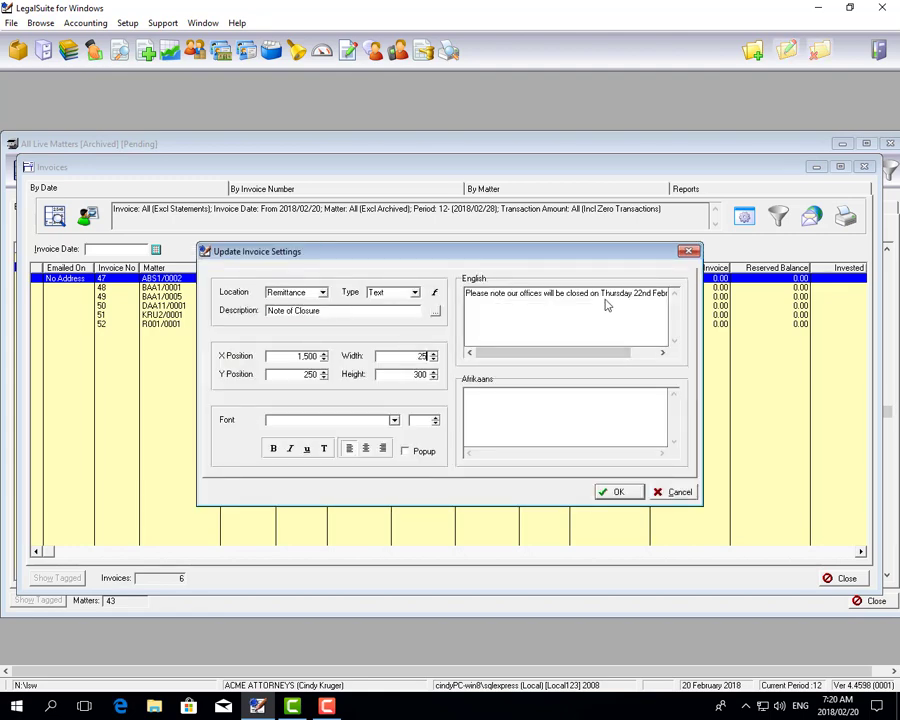
key(Tab)
click(614, 491)
click(561, 481)
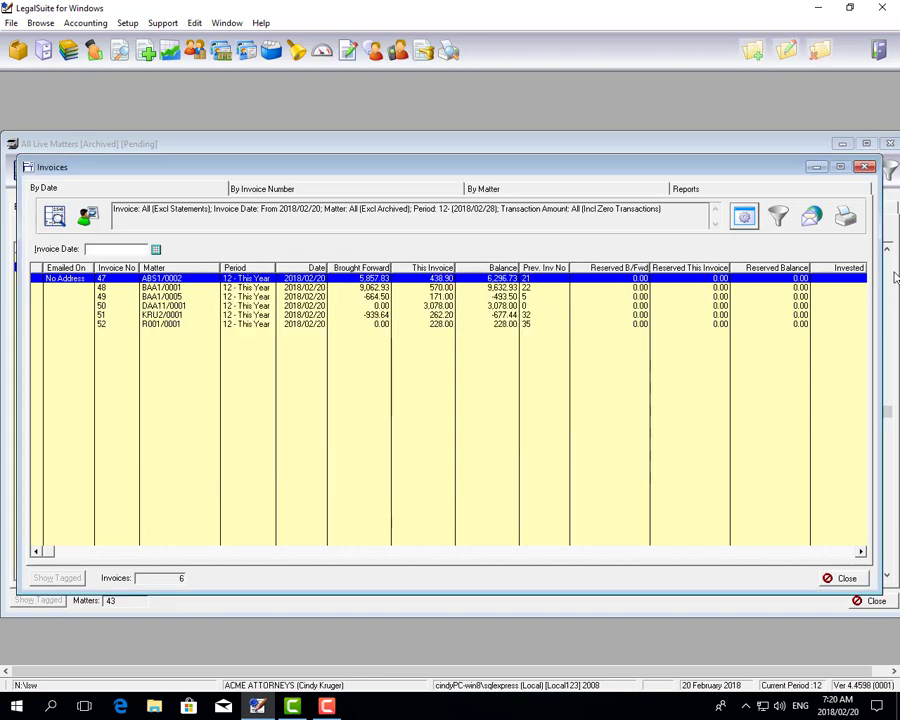
Preview invoice 47, check that the full closure note fits in the remittance section, and return to the invoices list.
click(845, 216)
click(813, 249)
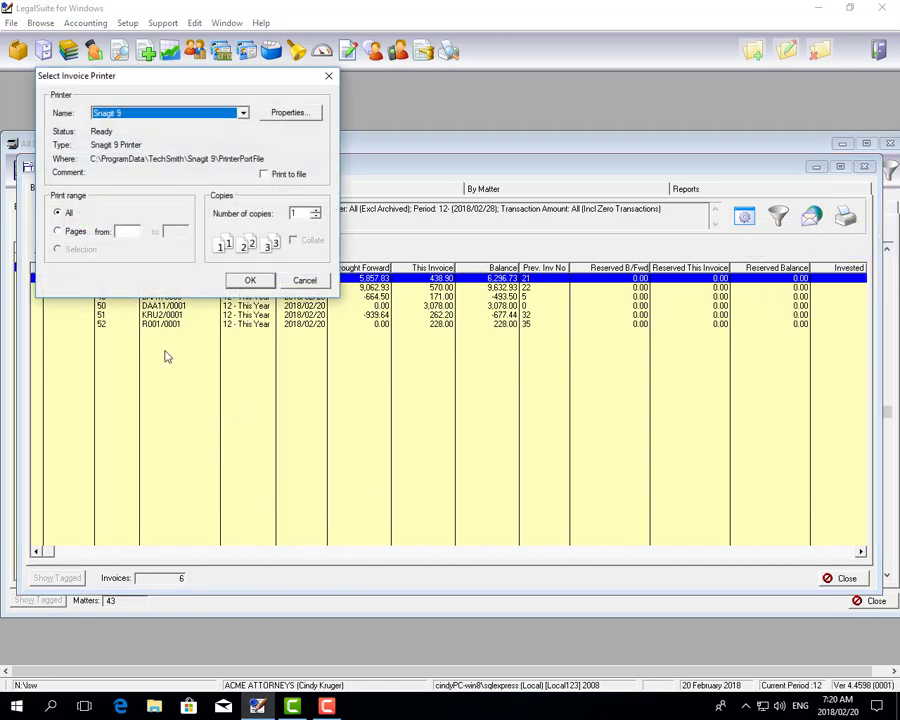
click(250, 280)
click(266, 356)
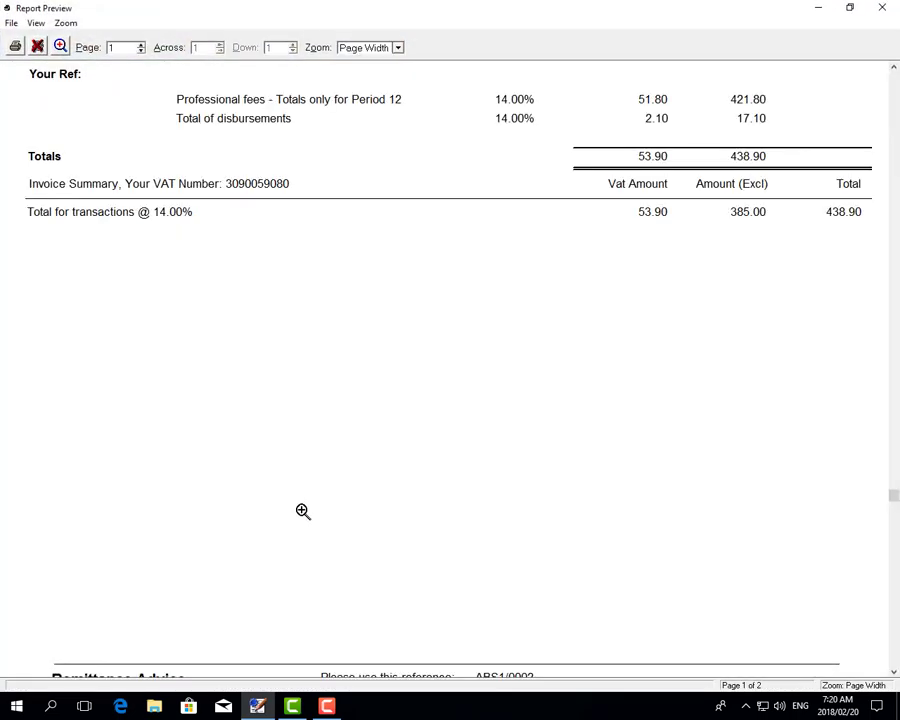
scroll(482, 440, down, 3)
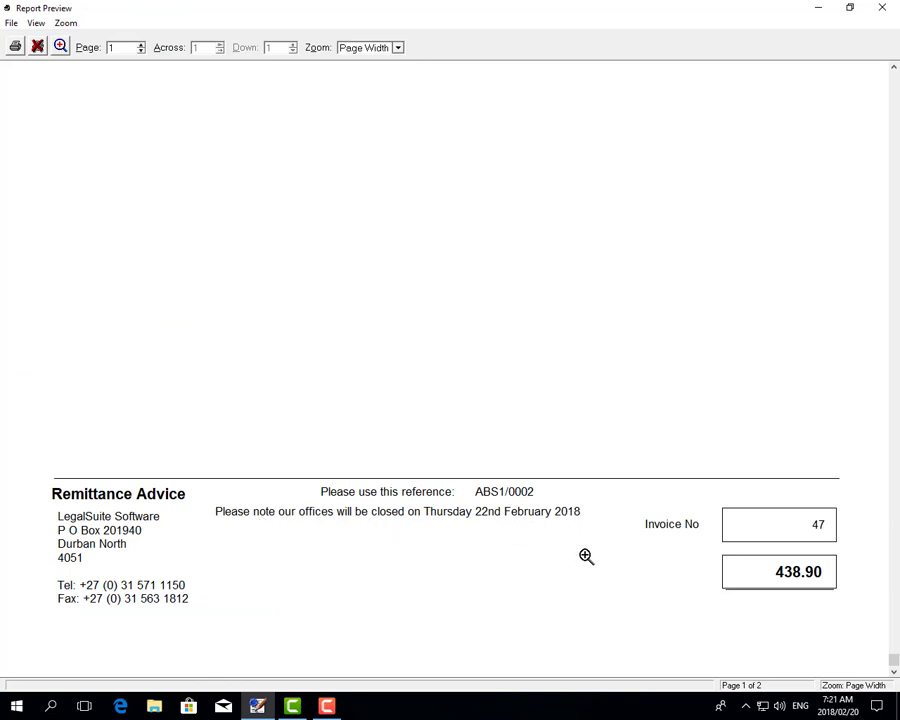
click(882, 7)
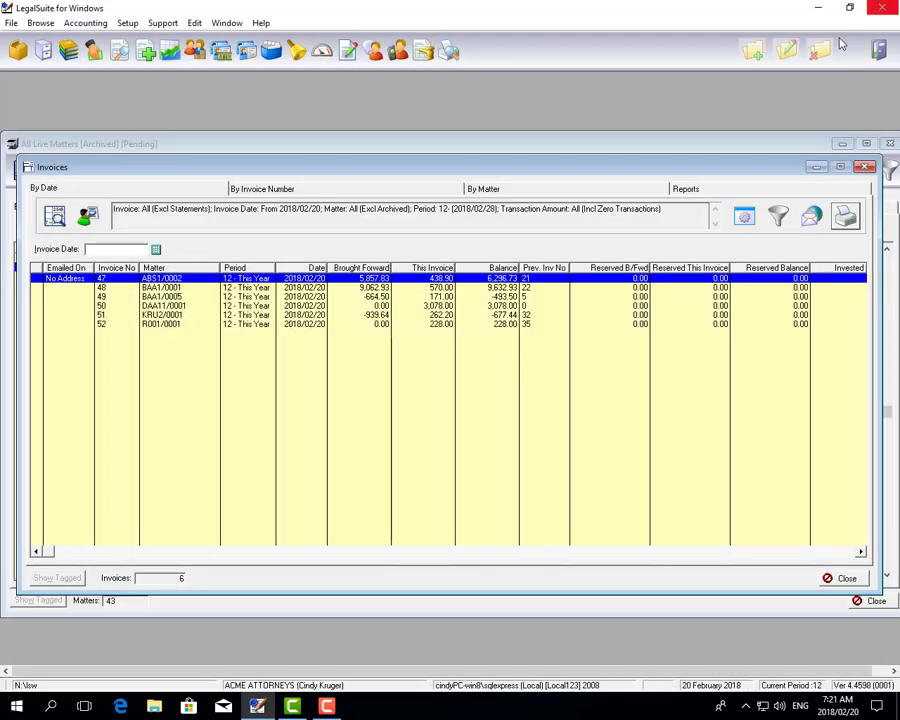